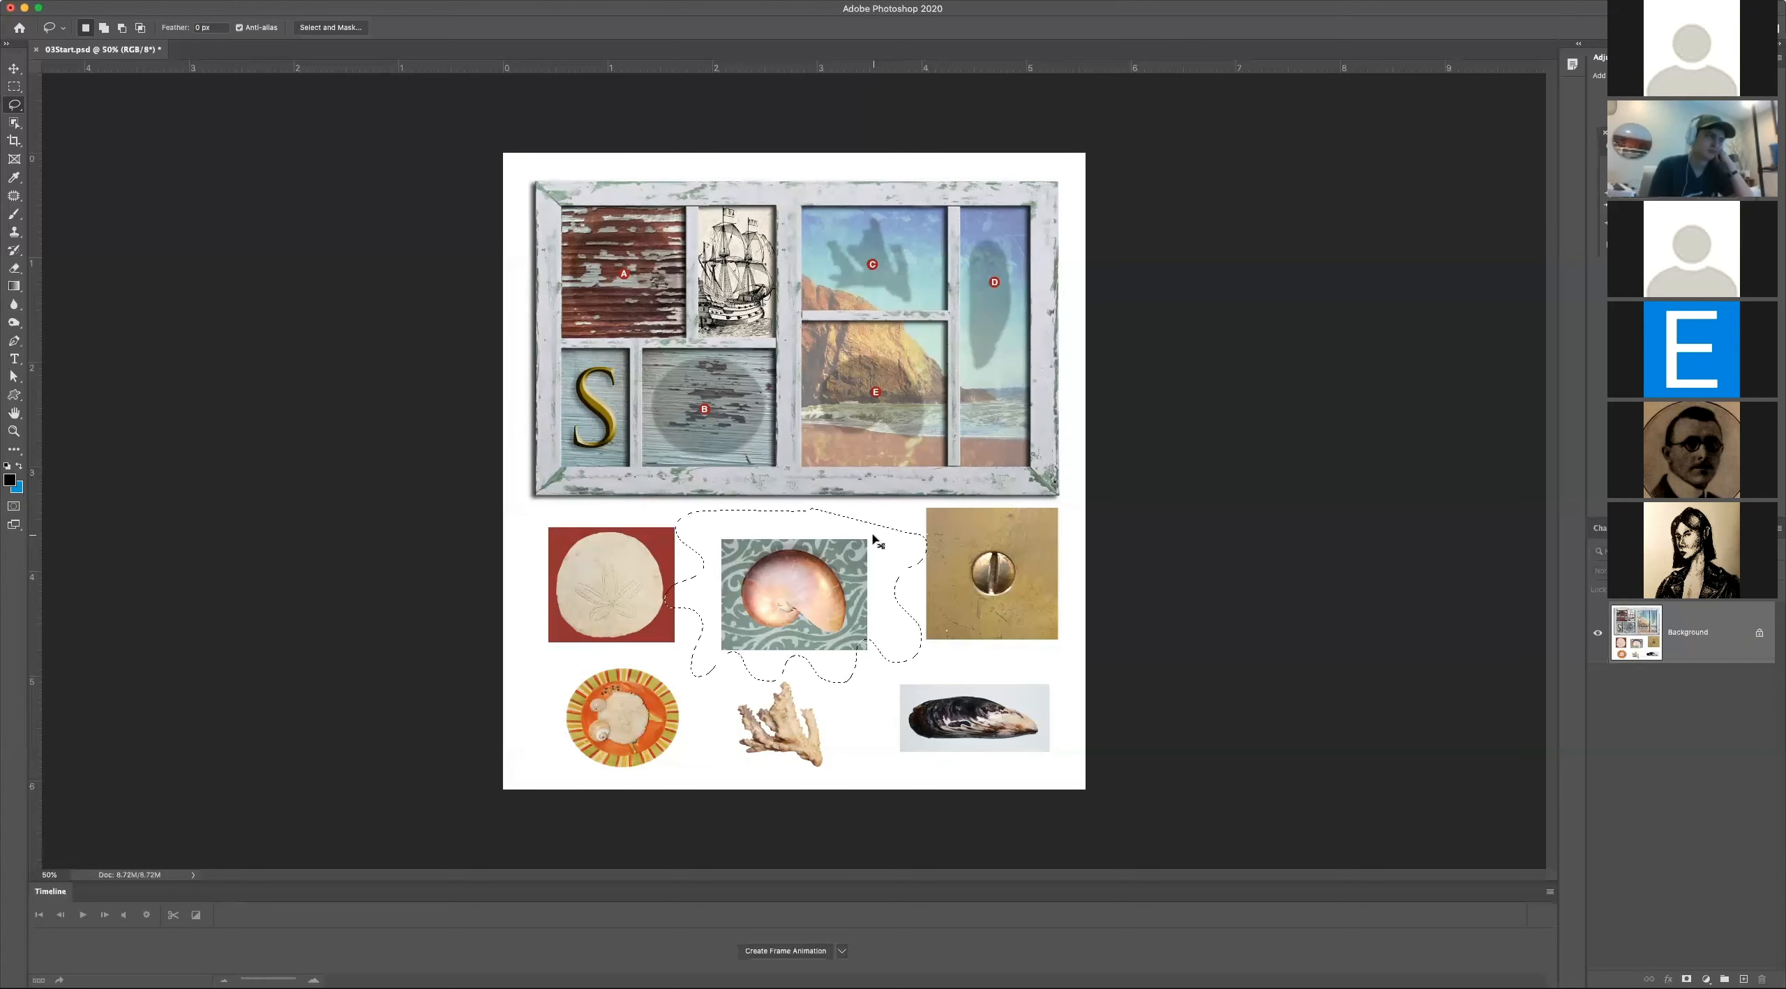
Step: Try freehand Lasso selections around the nautilus shell, one loose and one tracing its edge, clearing each
left_click_drag(821, 524, 701, 540)
mouse_move(712, 612)
left_mouse_down()
mouse_move(816, 645)
mouse_move(931, 541)
mouse_move(1033, 551)
mouse_move(956, 524)
left_mouse_up()
mouse_move(810, 510)
left_mouse_down()
mouse_move(709, 514)
mouse_move(926, 673)
left_mouse_up()
mouse_move(921, 455)
left_mouse_down()
mouse_move(685, 497)
mouse_move(599, 561)
mouse_move(630, 627)
mouse_move(767, 711)
left_mouse_up()
left_click(767, 711)
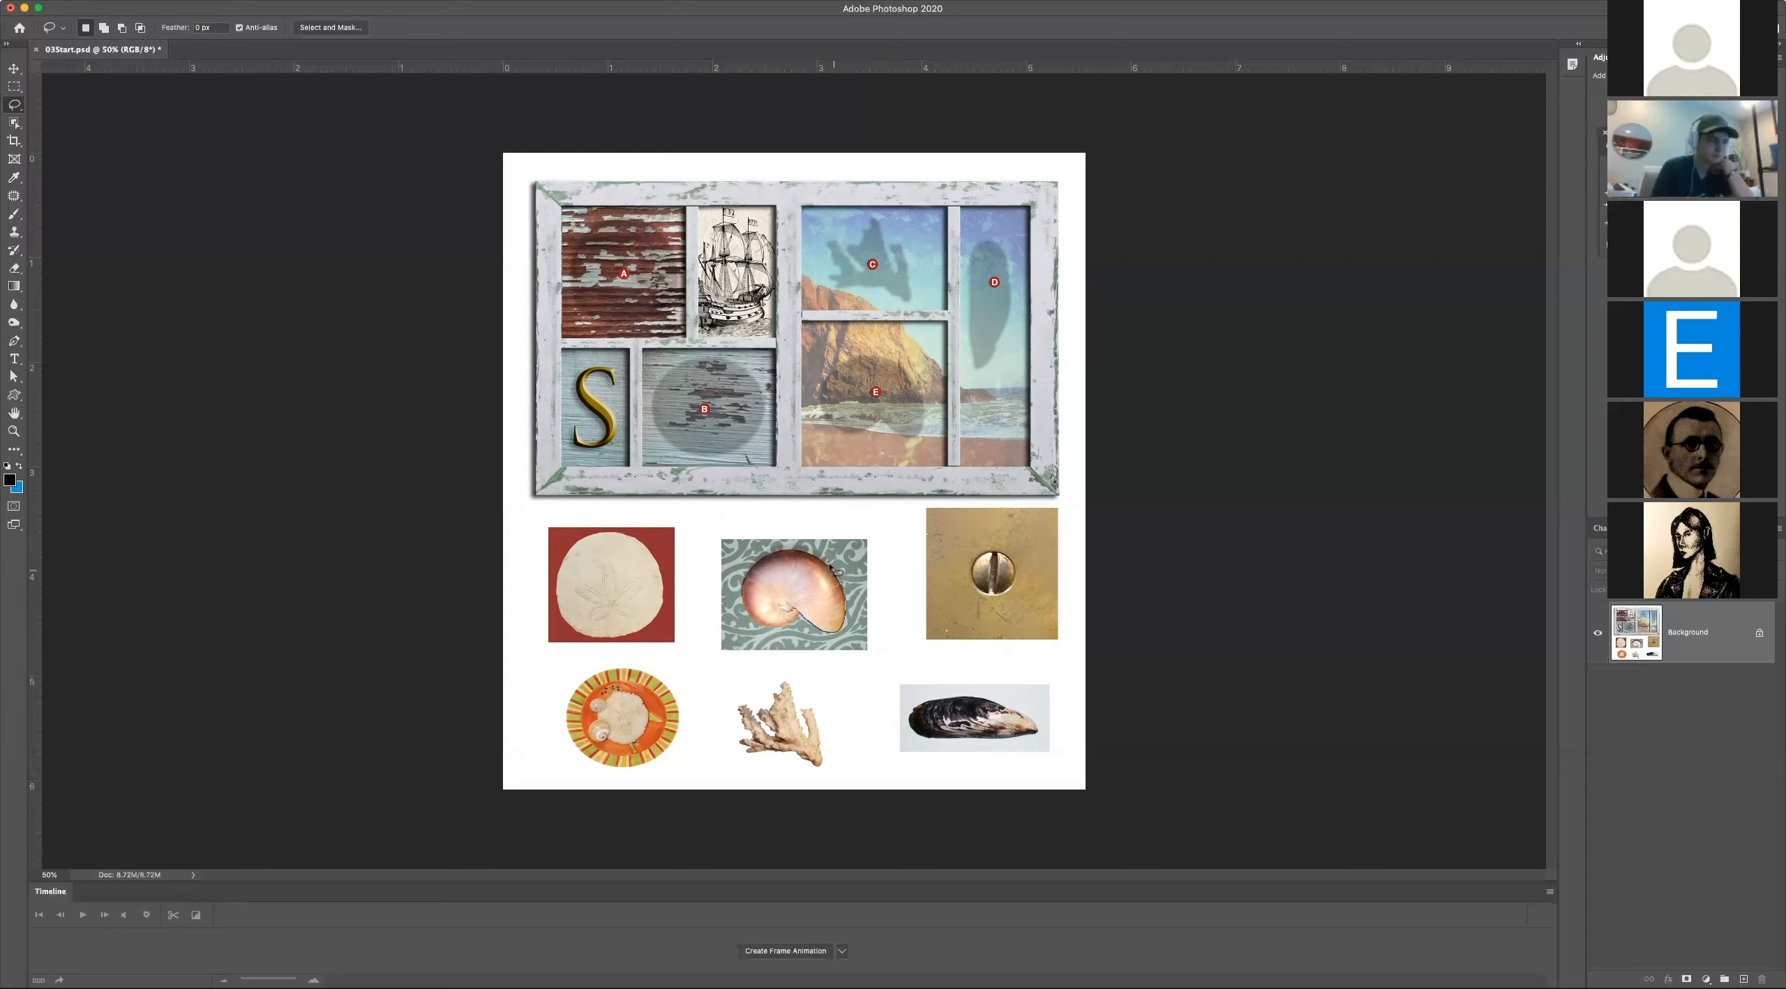
mouse_move(761, 561)
left_mouse_down()
mouse_move(744, 590)
mouse_move(759, 623)
mouse_move(830, 617)
left_mouse_up()
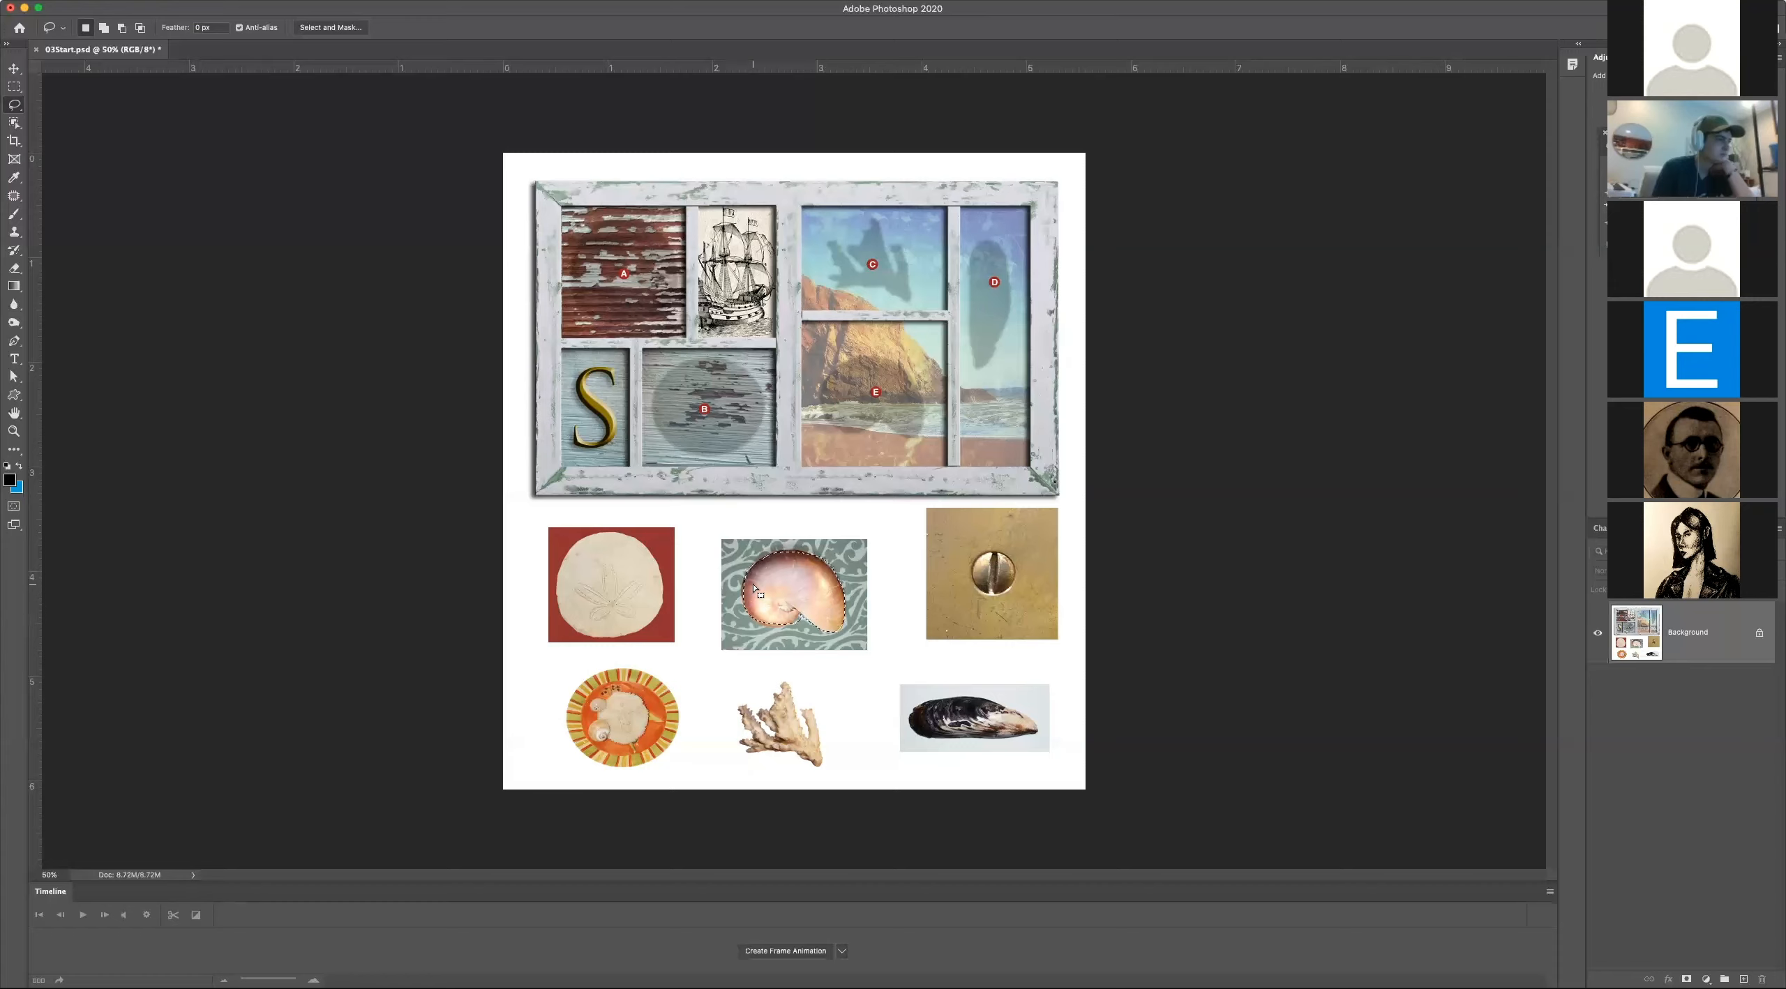
left_click(863, 586)
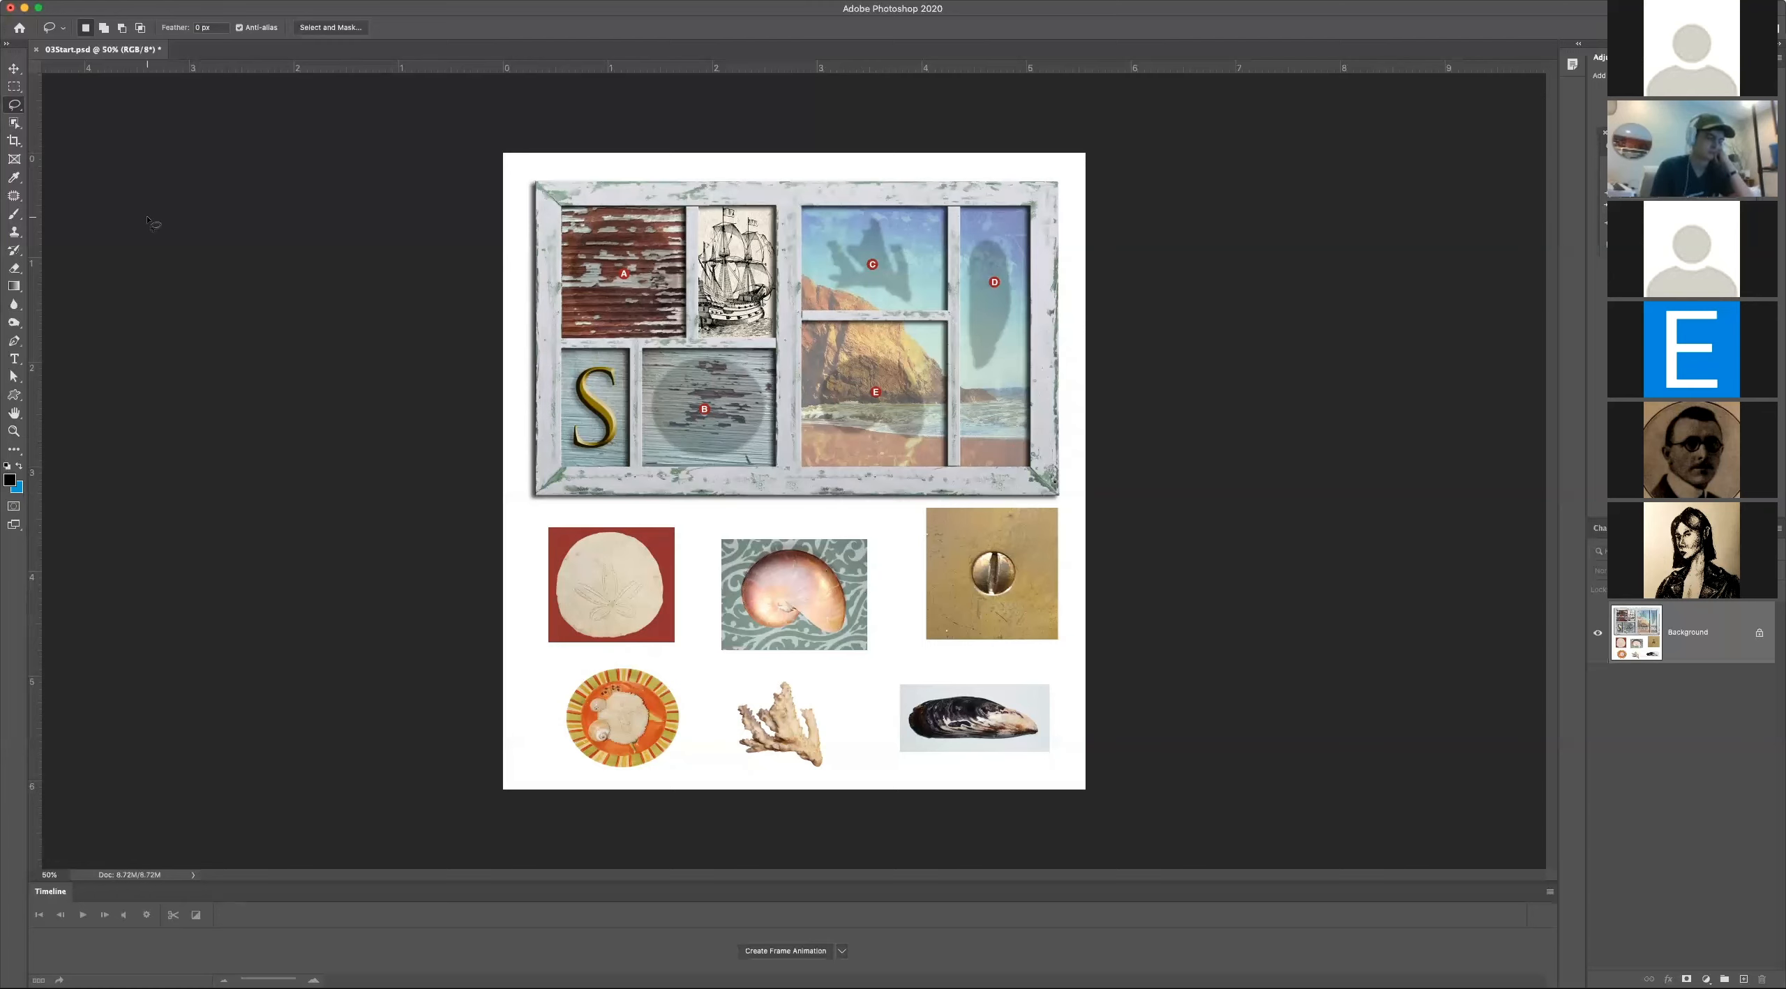
Step: Switch to the Polygonal Lasso tool, set to make a new selection with a 0 px feather
left_click(14, 104)
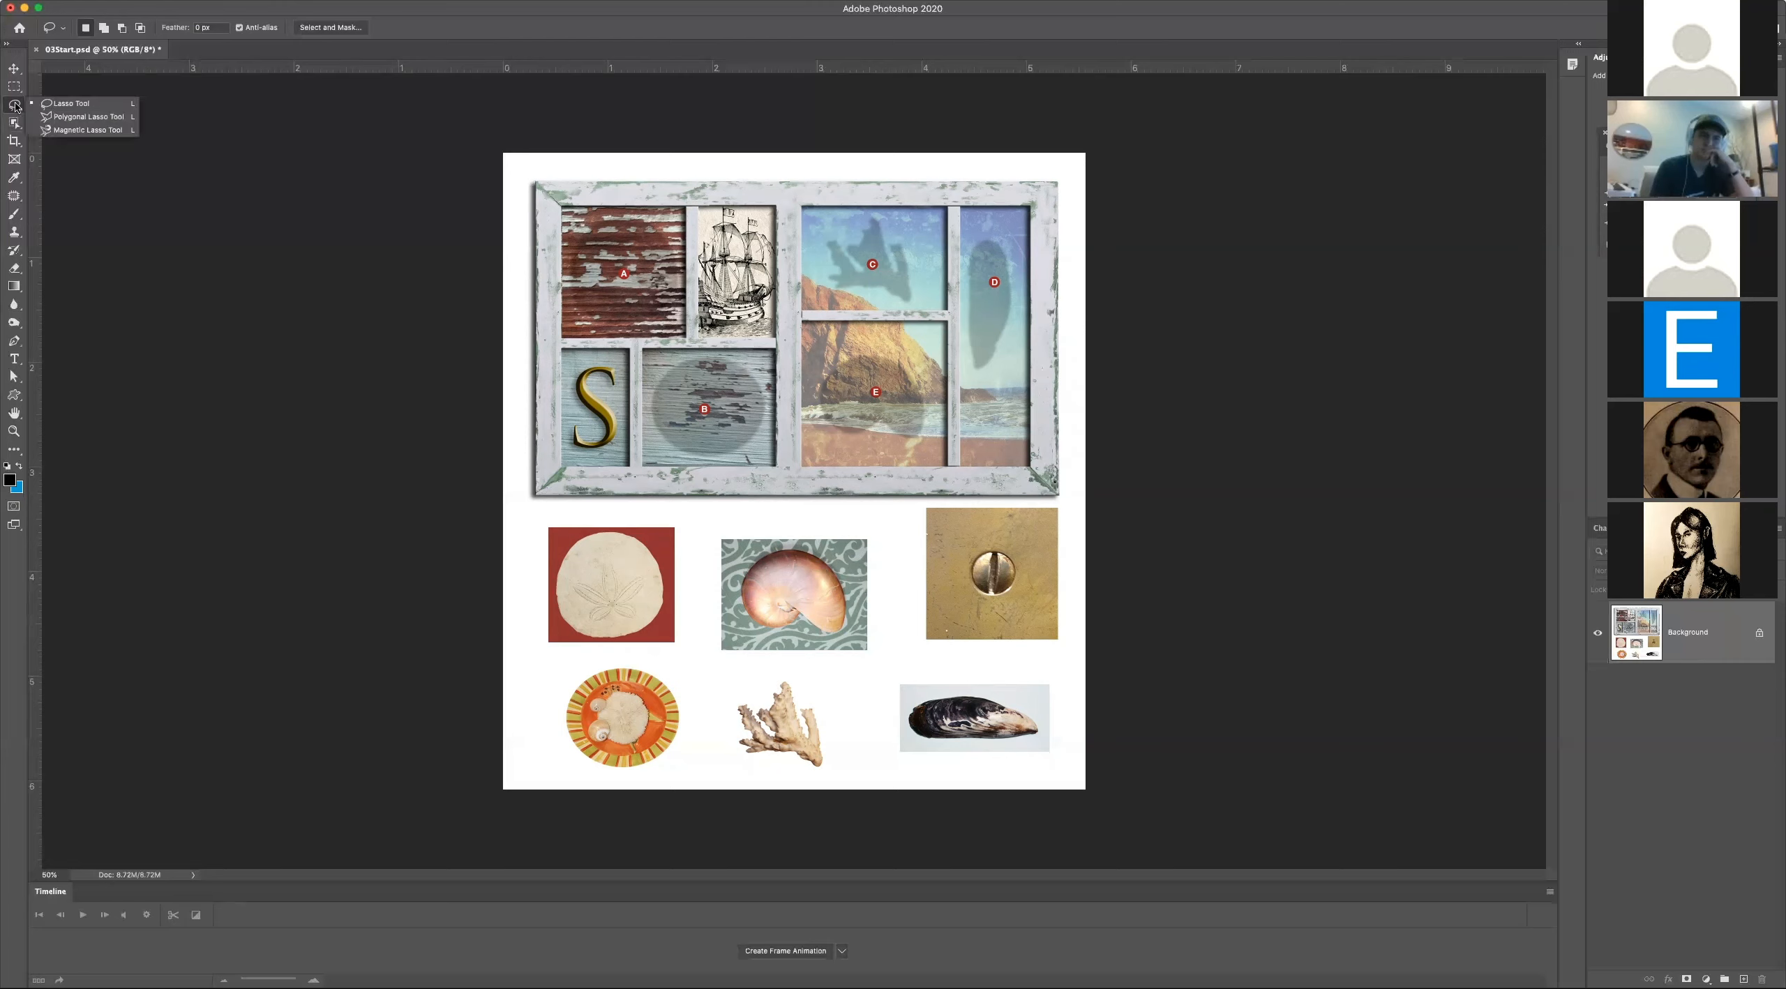
left_click(69, 123)
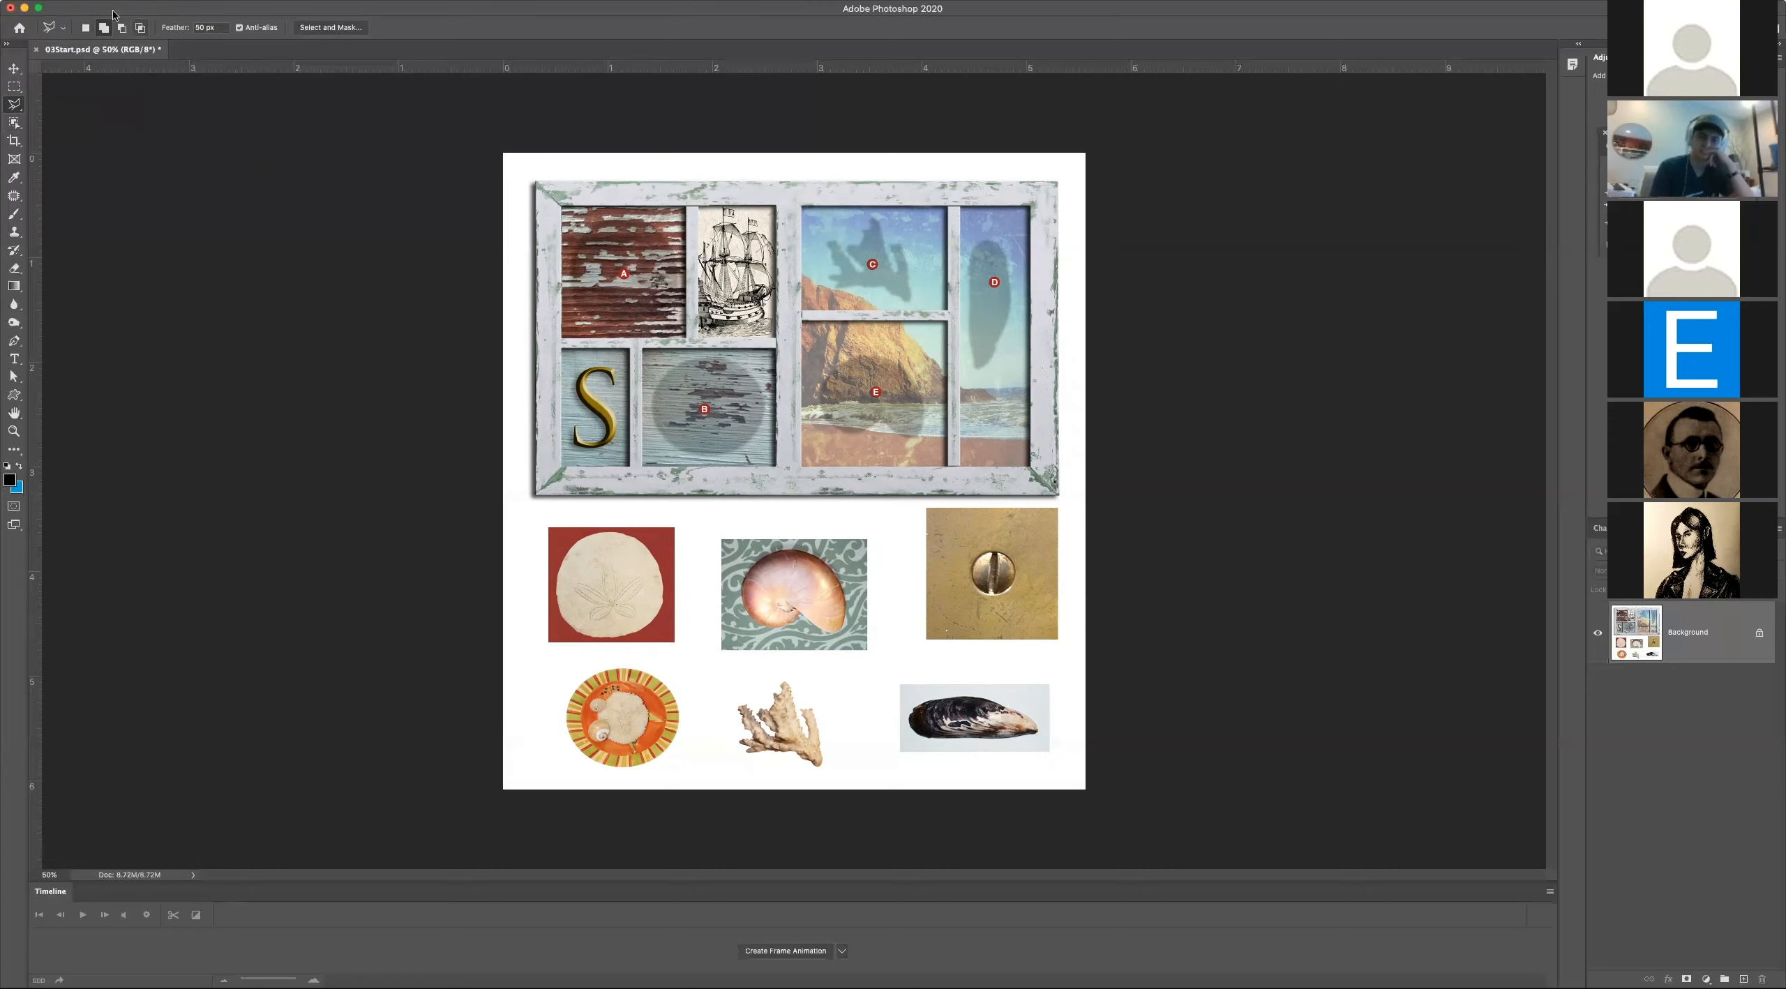
left_click(82, 28)
left_click(176, 28)
type("0 p")
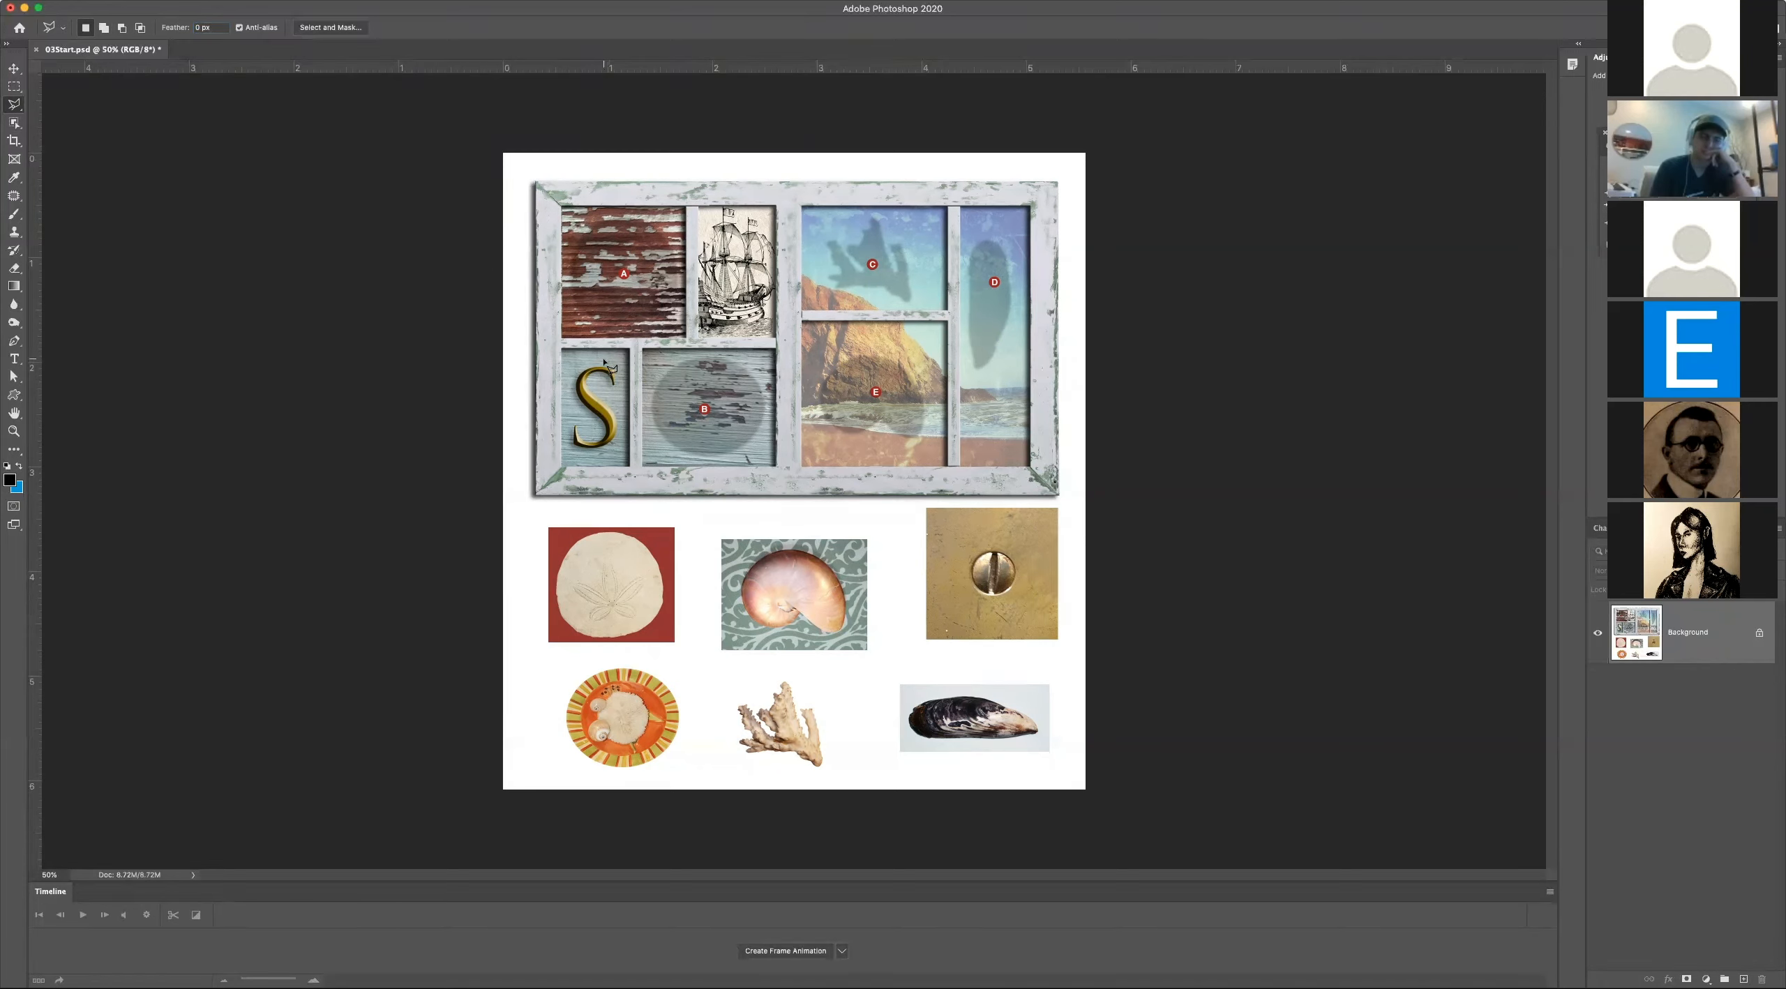
Step: Draw a closed six-cornered Polygonal Lasso selection around the nautilus shell and its patterned background, and clear it
left_click(702, 524)
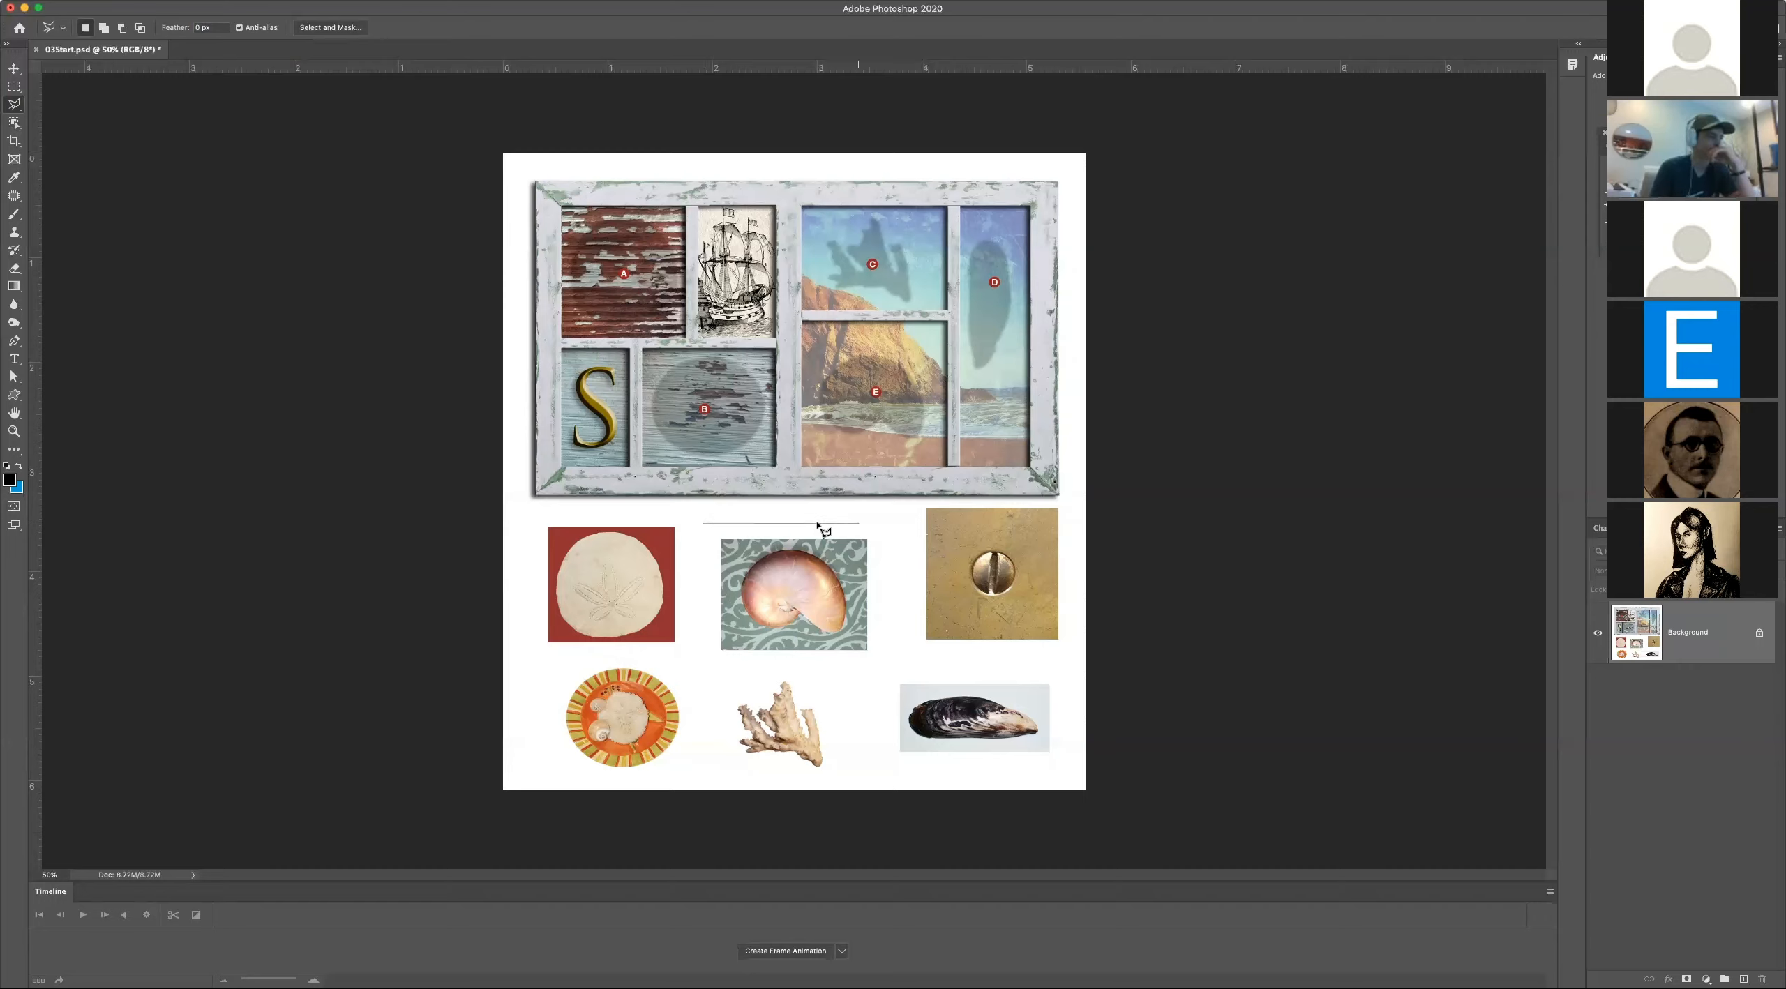
left_click(895, 519)
left_click(906, 659)
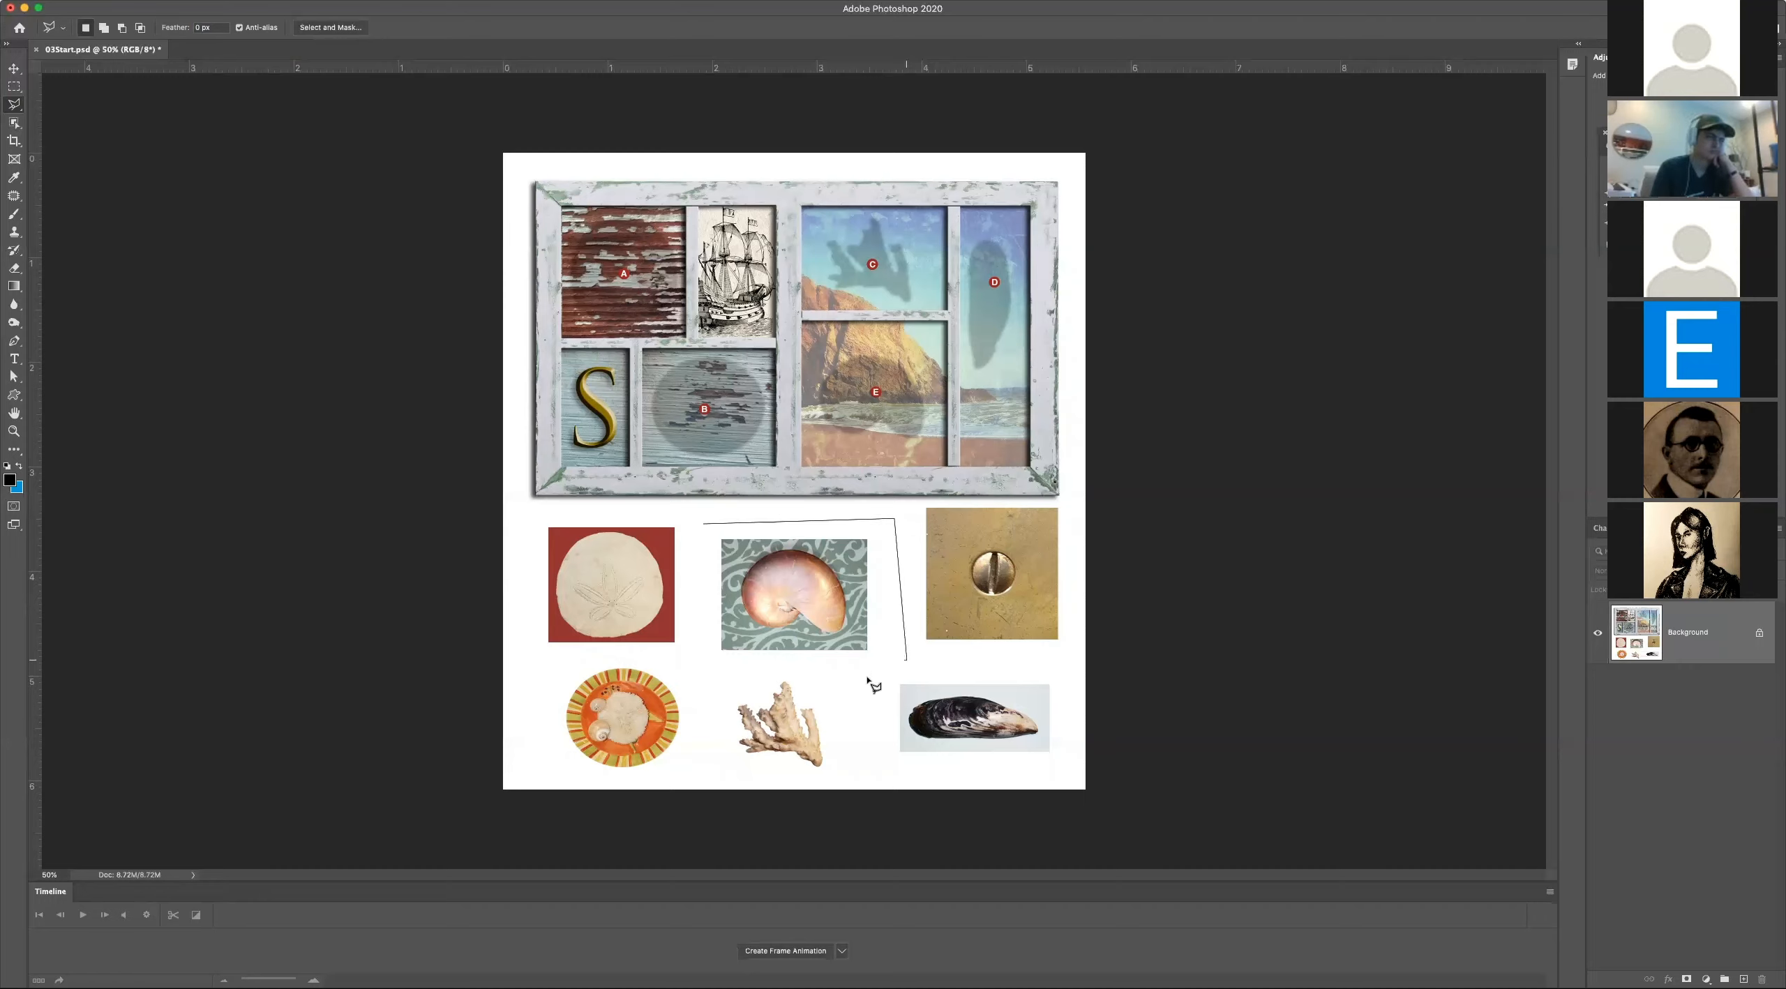
left_click(831, 692)
left_click(776, 666)
left_click(720, 694)
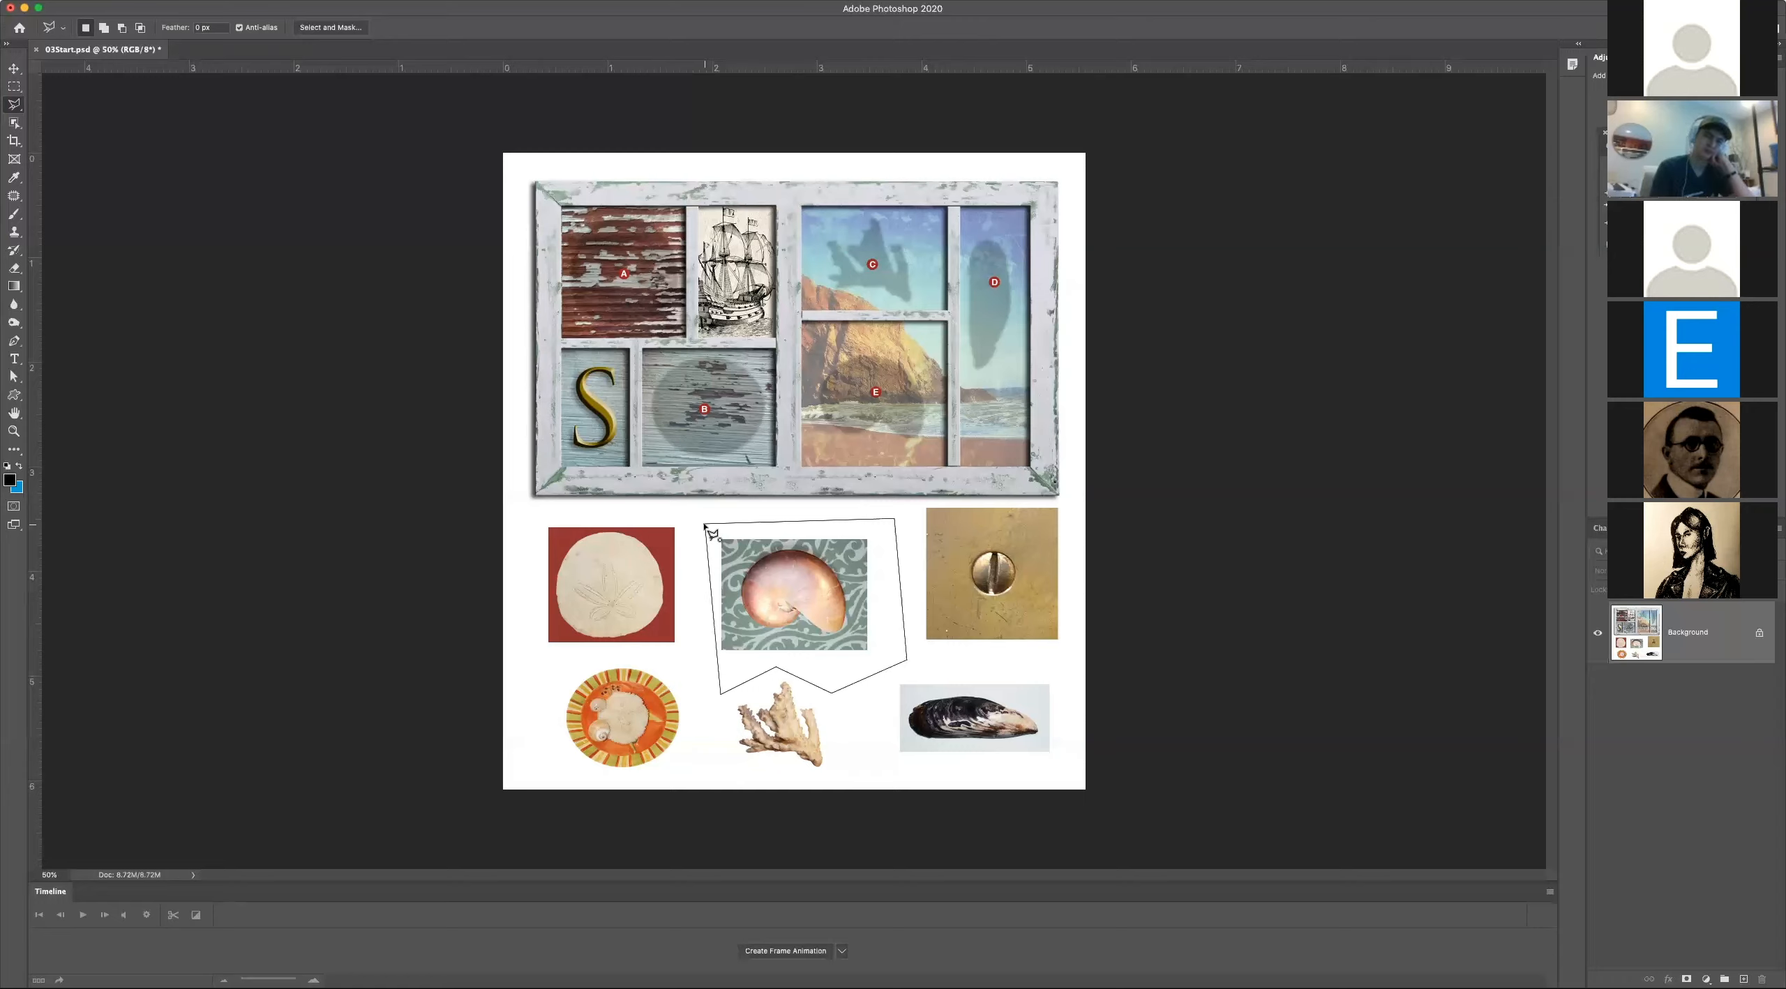
left_click(705, 527)
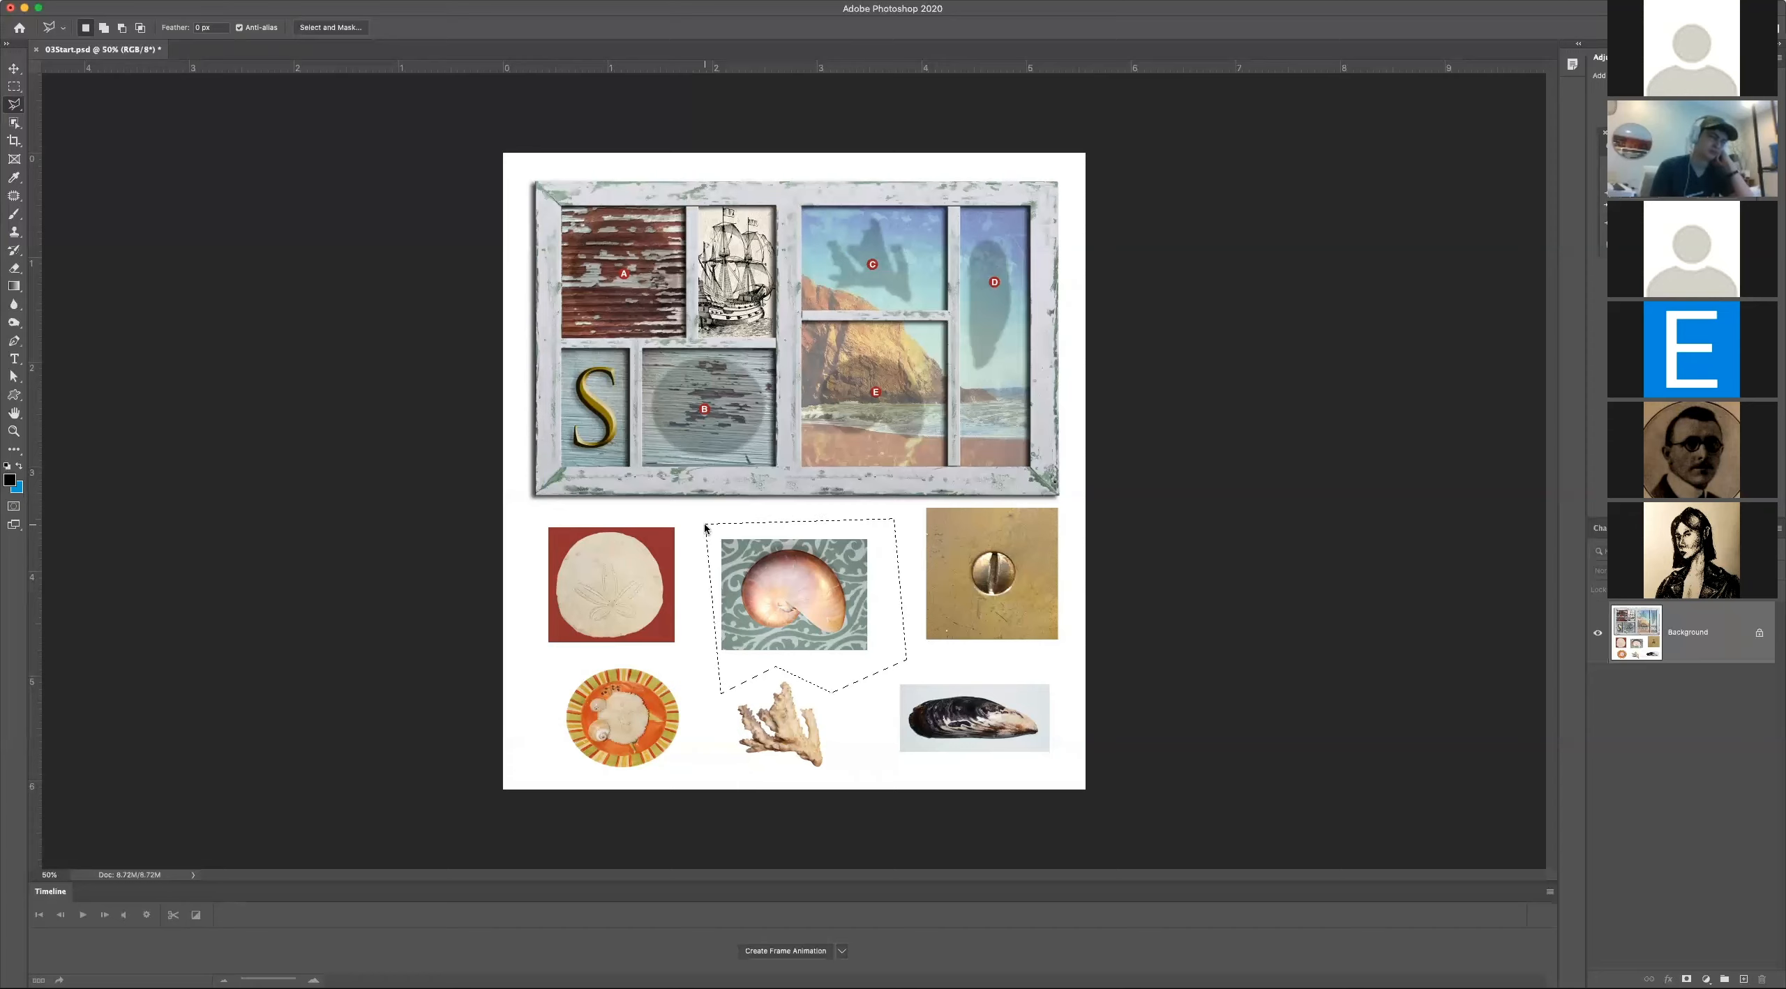
key("super+d")
left_click(703, 525)
left_click(887, 512)
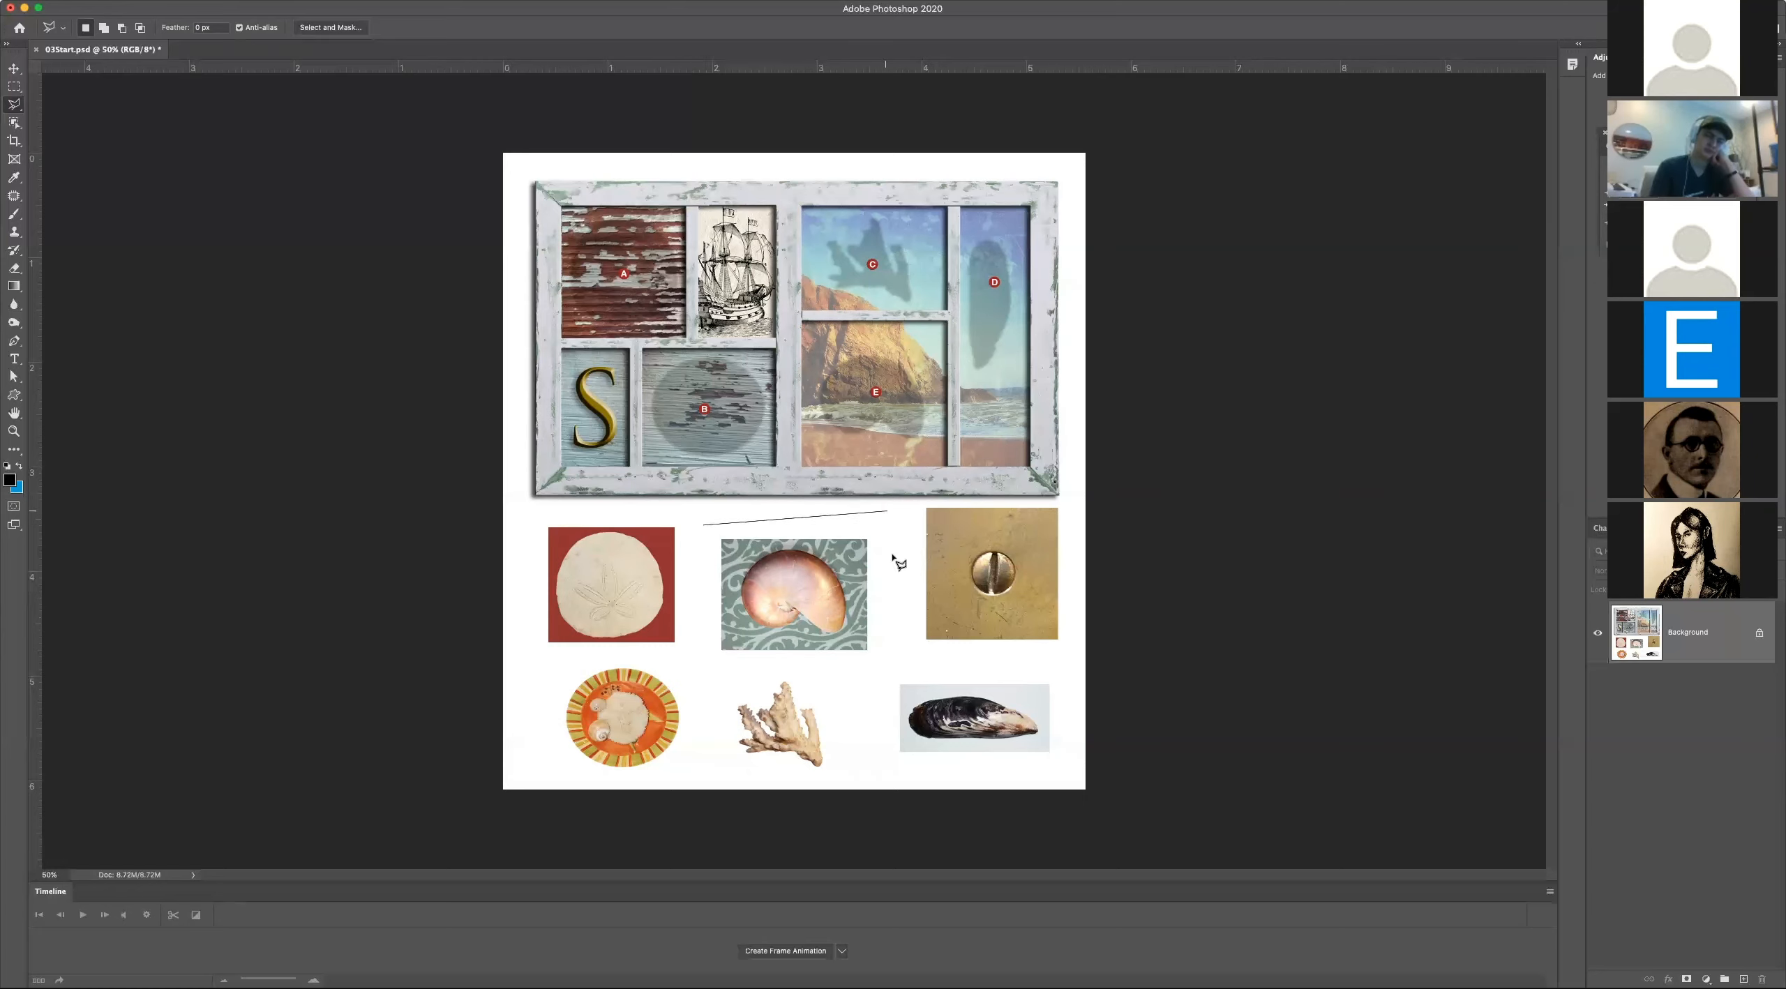
left_click(902, 593)
left_click(865, 665)
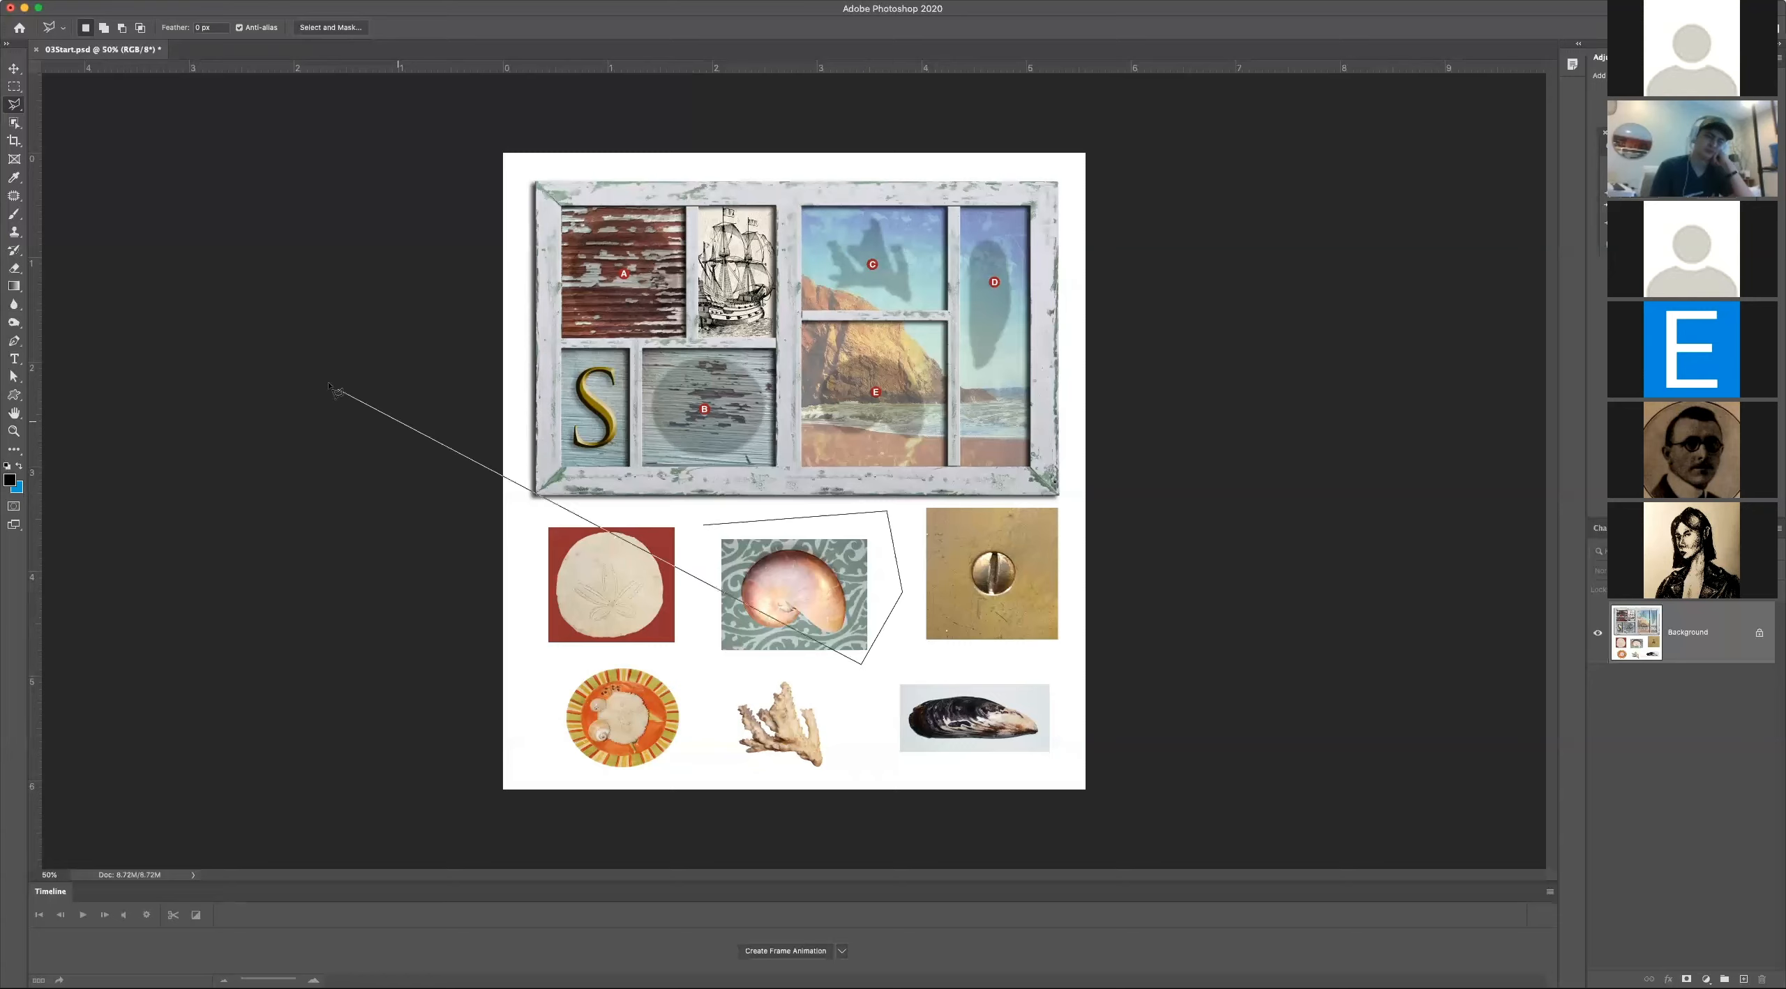
left_click(22, 254)
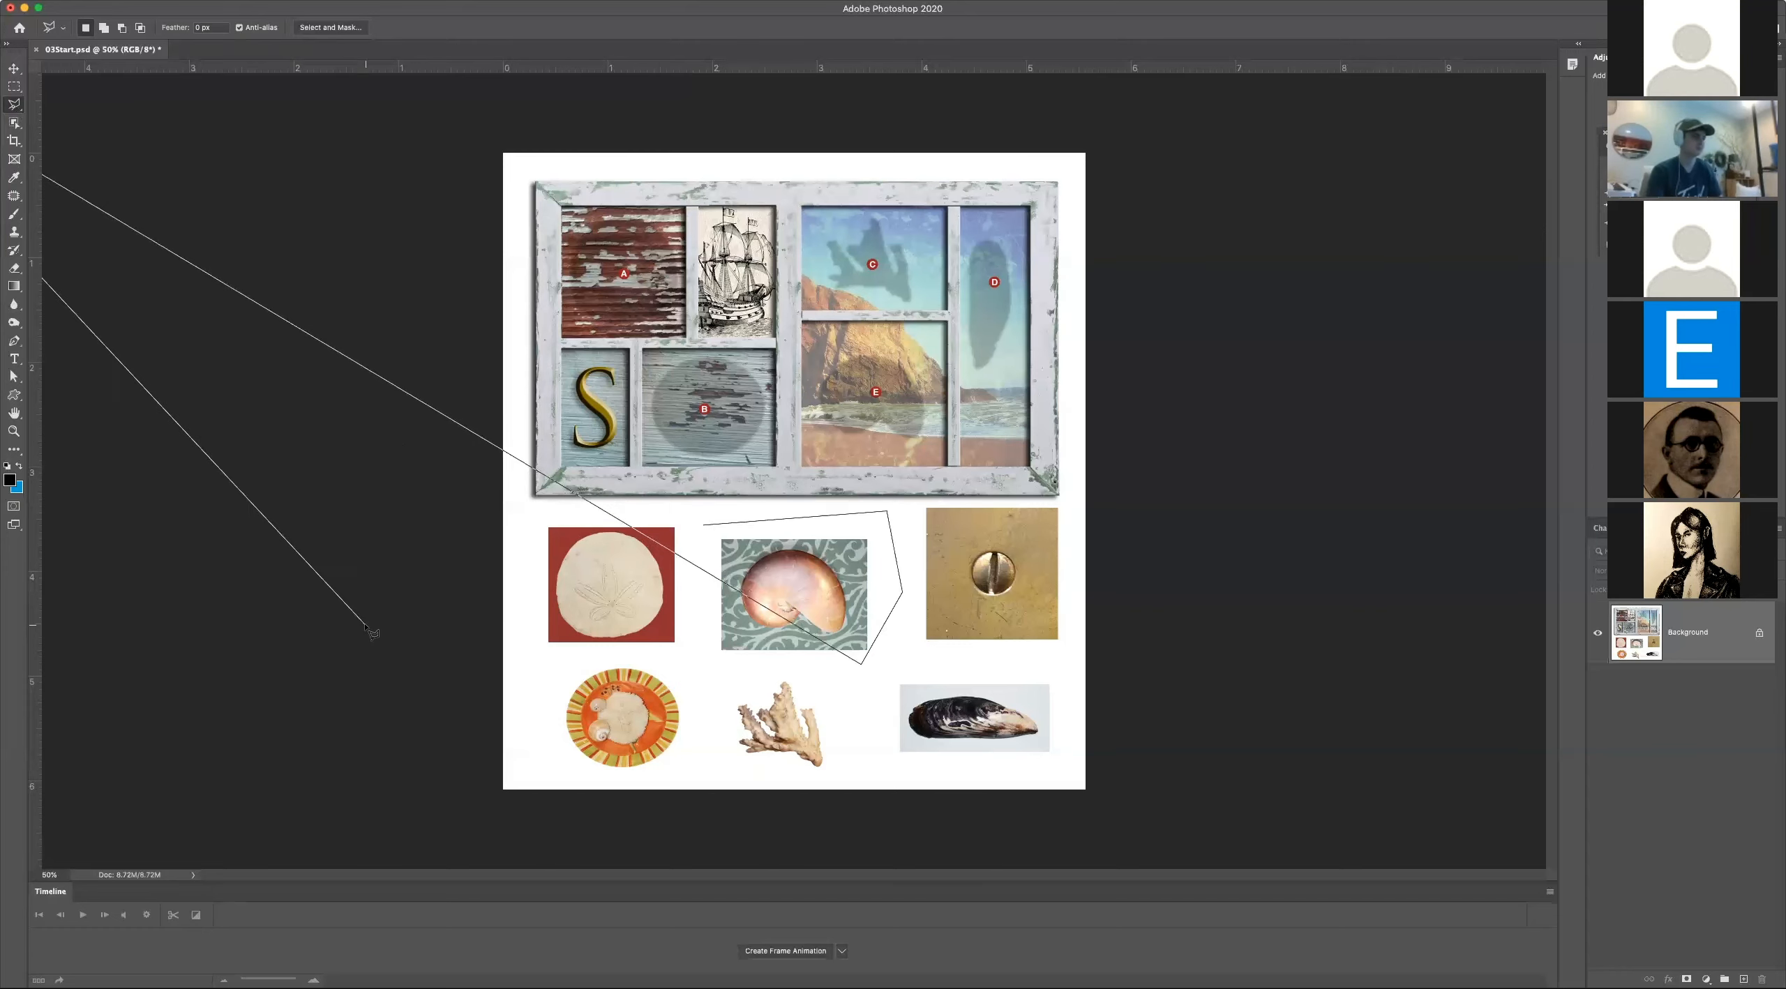
key("Escape")
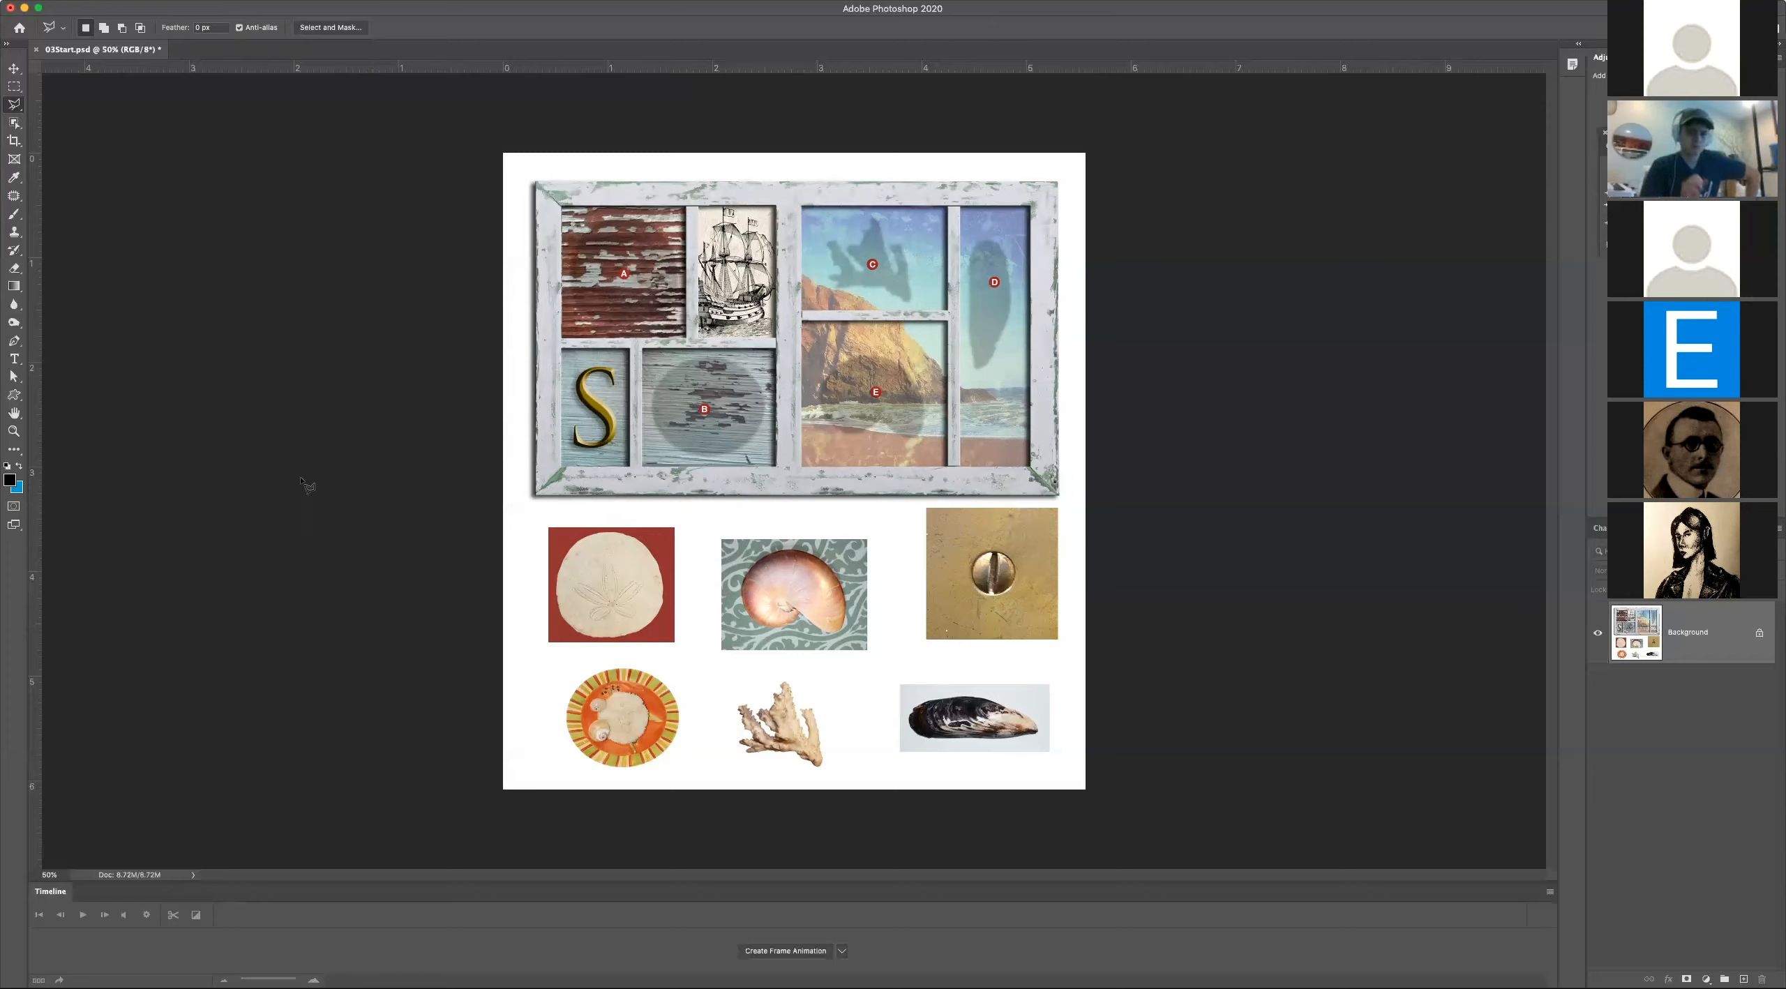
Step: Trace the edge of the sand dollar with the Magnetic Lasso tool and close the outline at its starting point
right_click(14, 104)
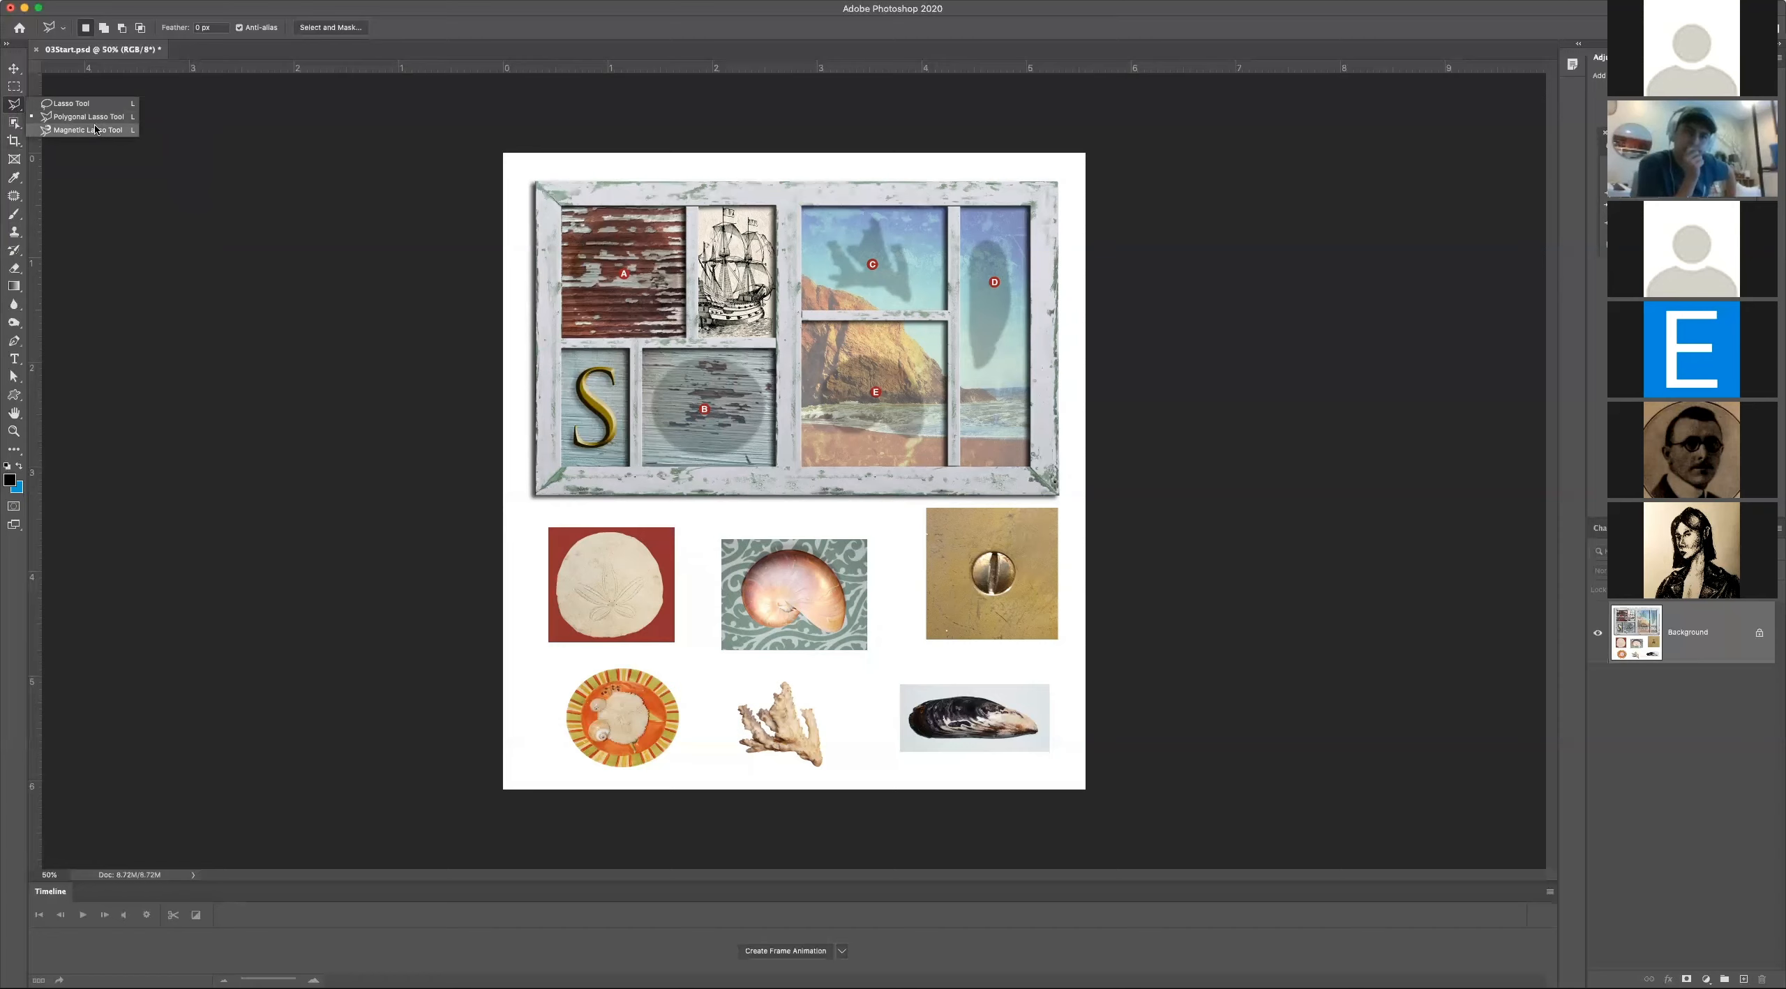
left_click(96, 130)
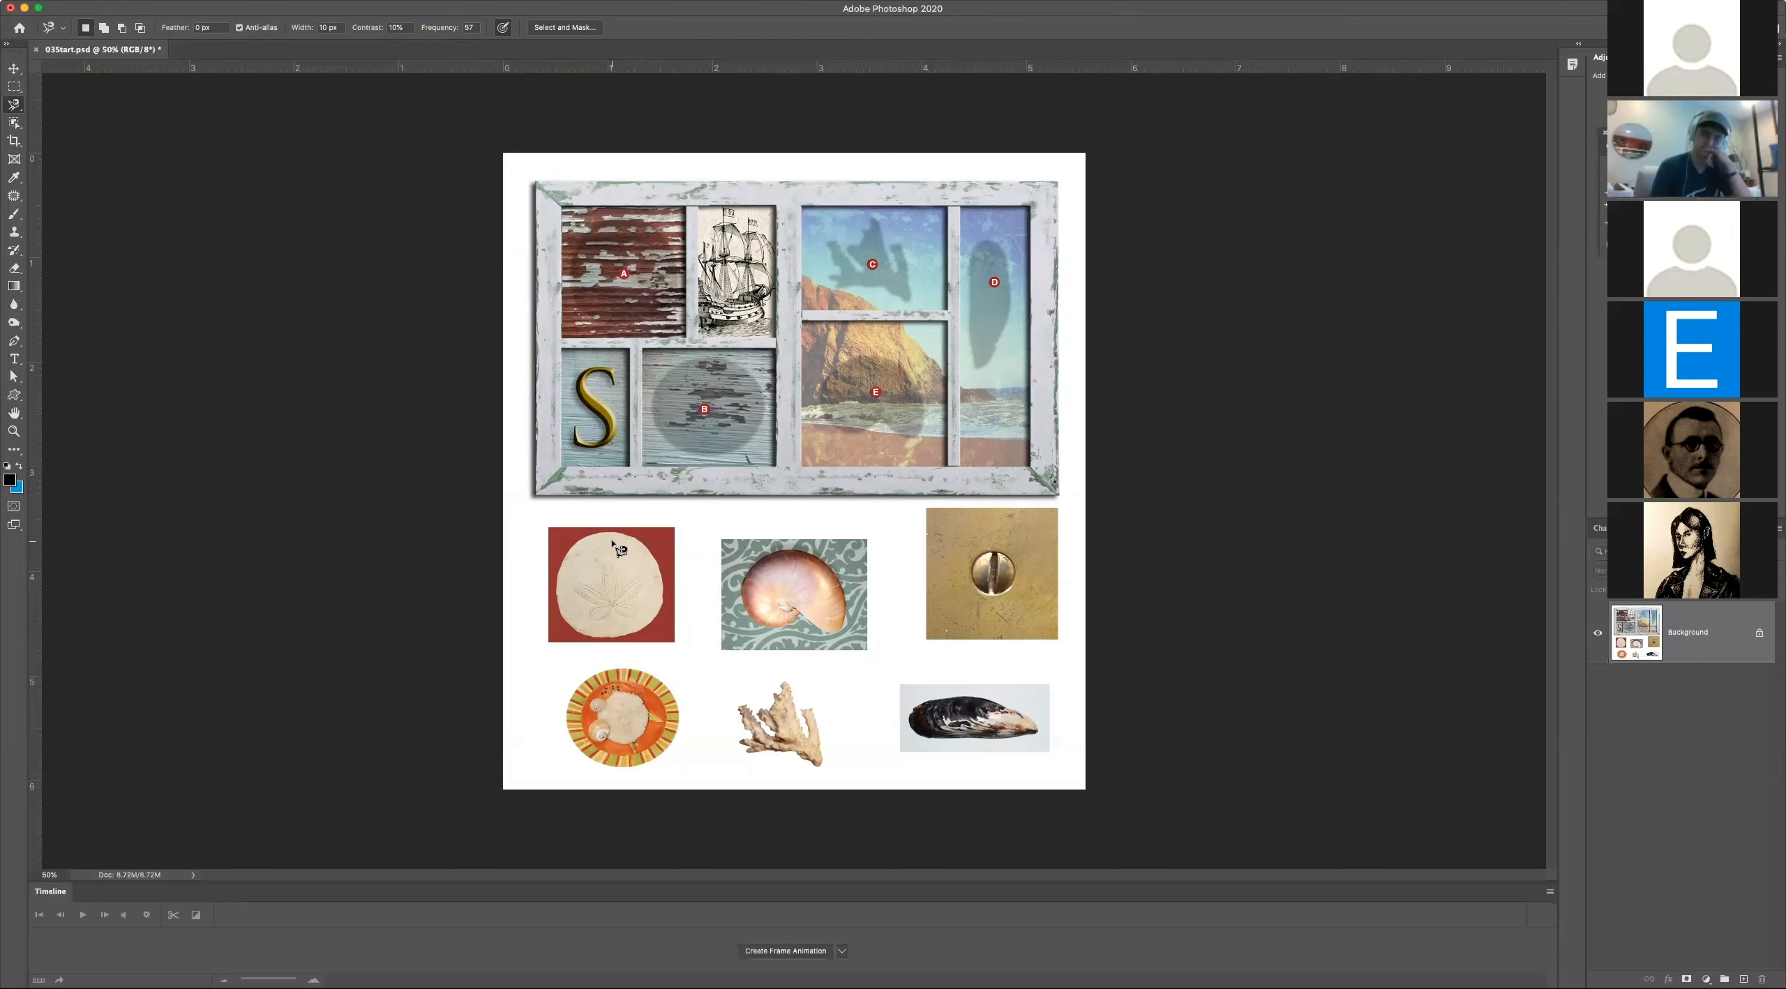
key("z")
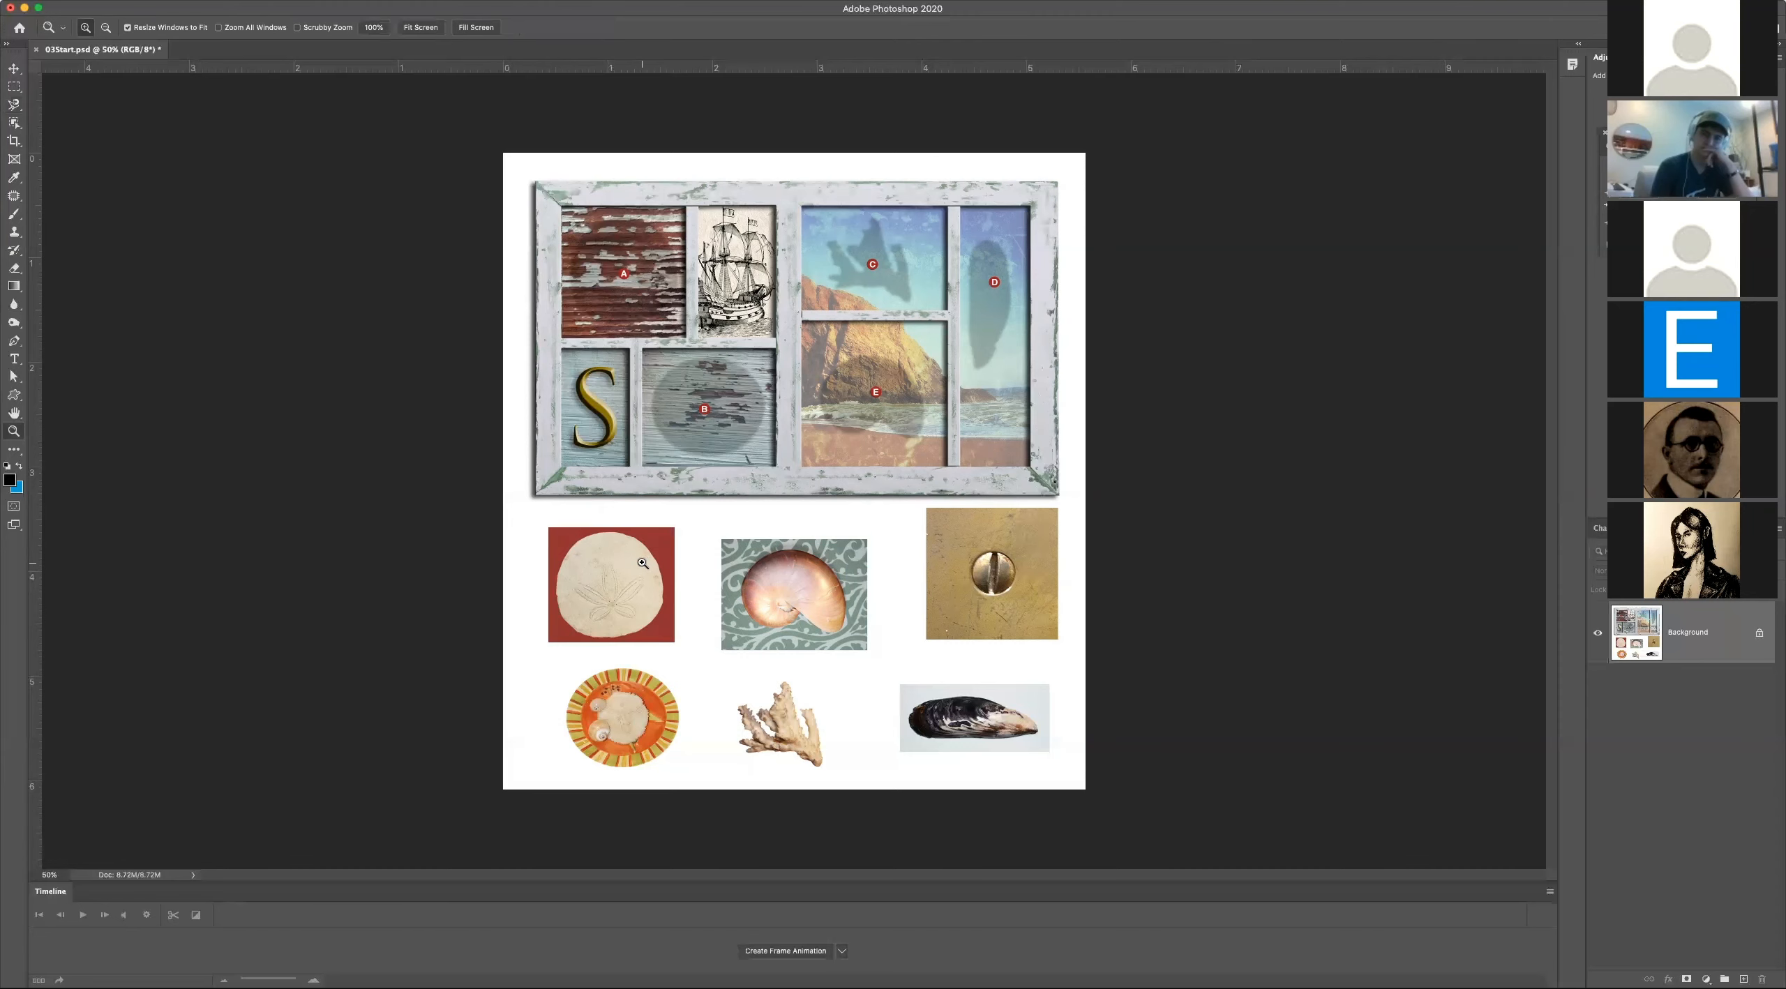
left_click(642, 563)
left_click(641, 563)
left_click(641, 565)
scroll(767, 523, "down", 5)
scroll(767, 523, "left", 3)
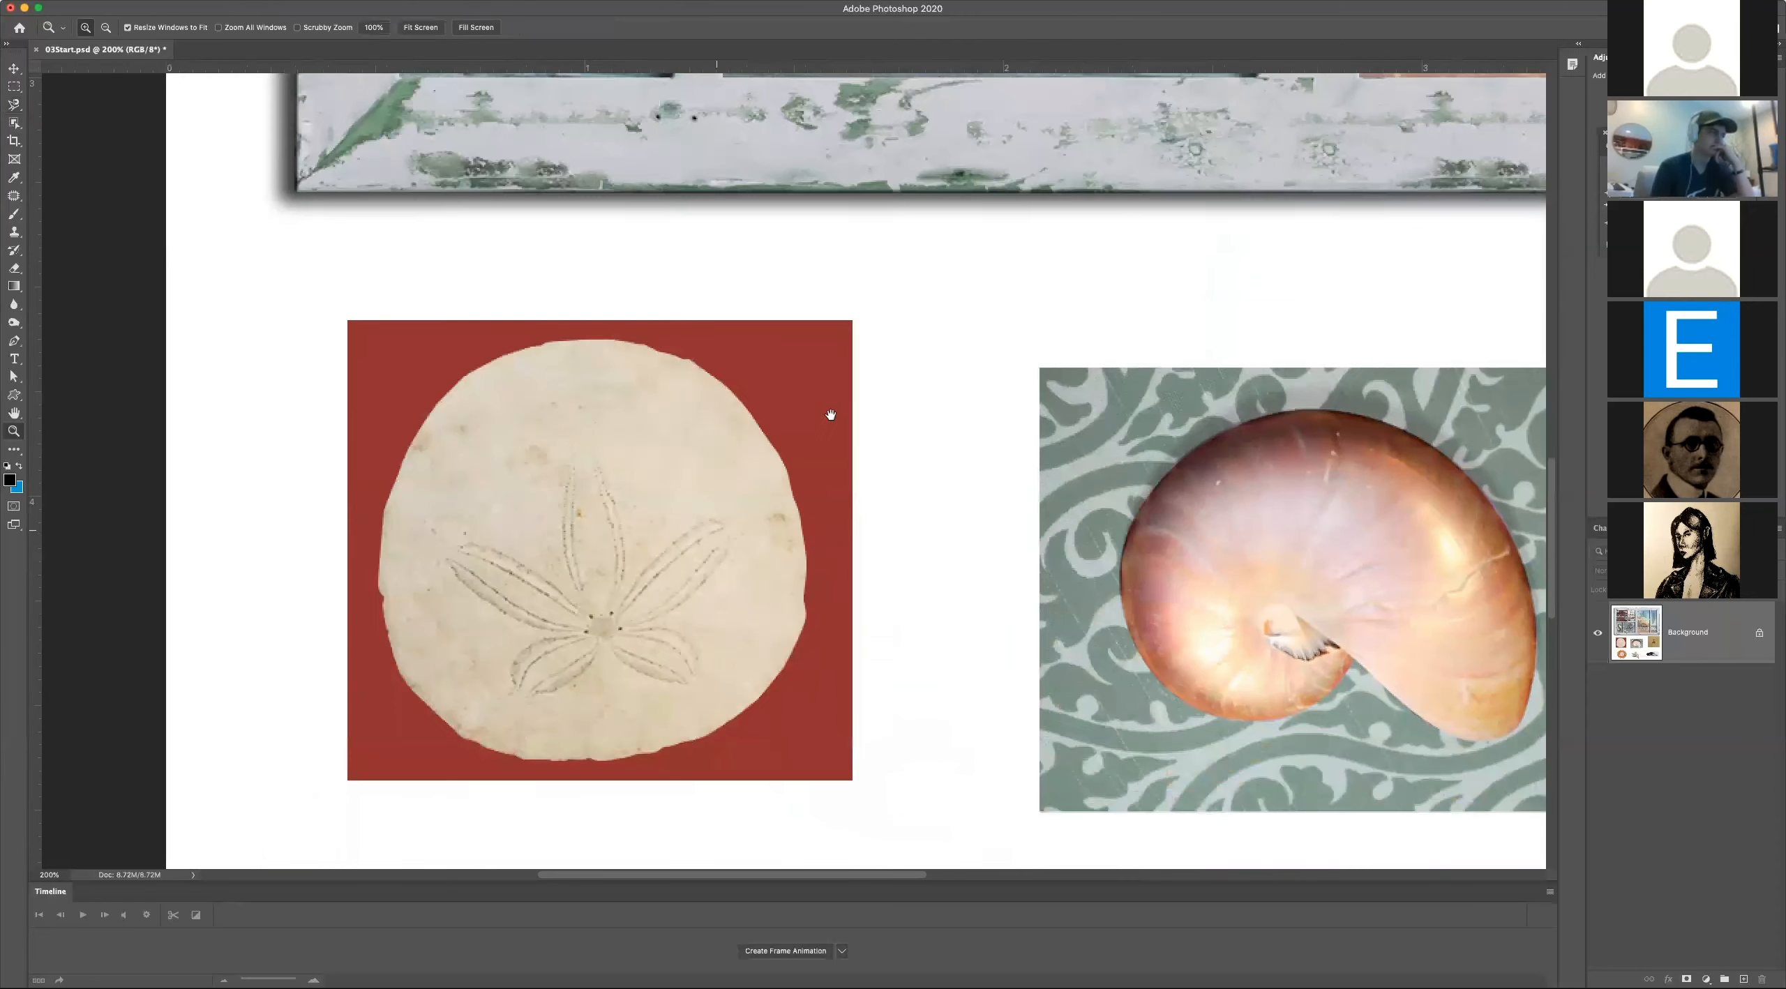
left_click(14, 104)
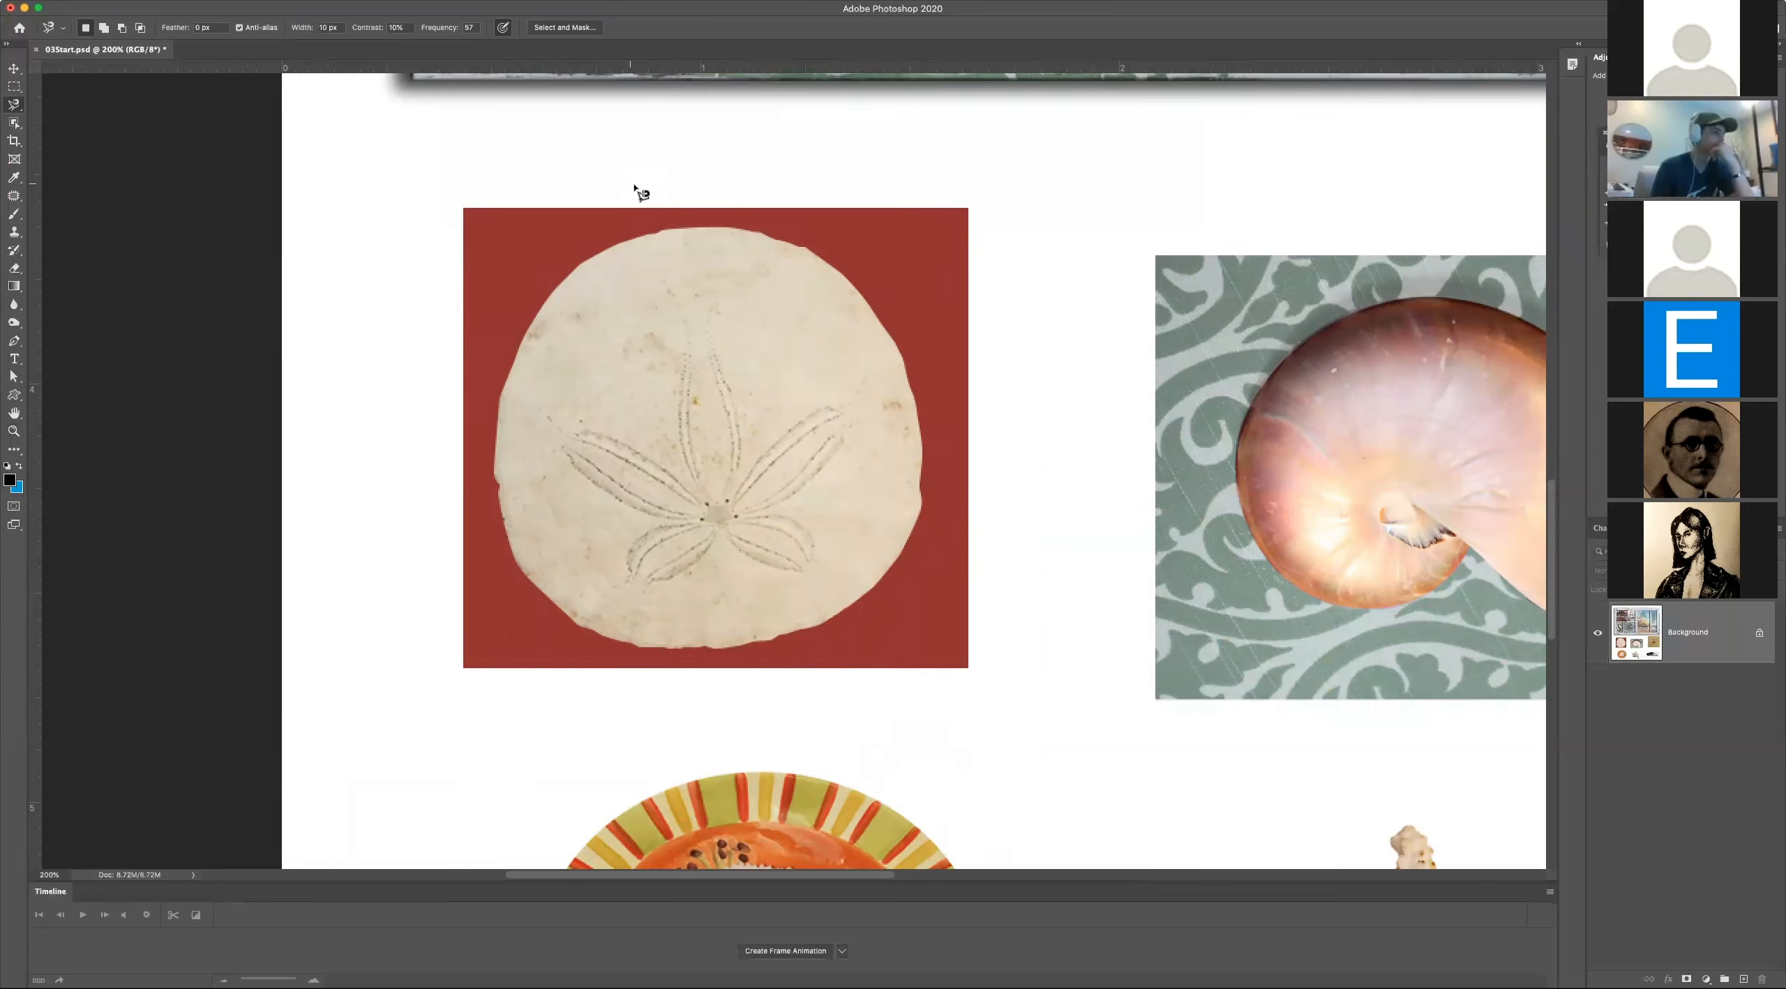
left_click(706, 227)
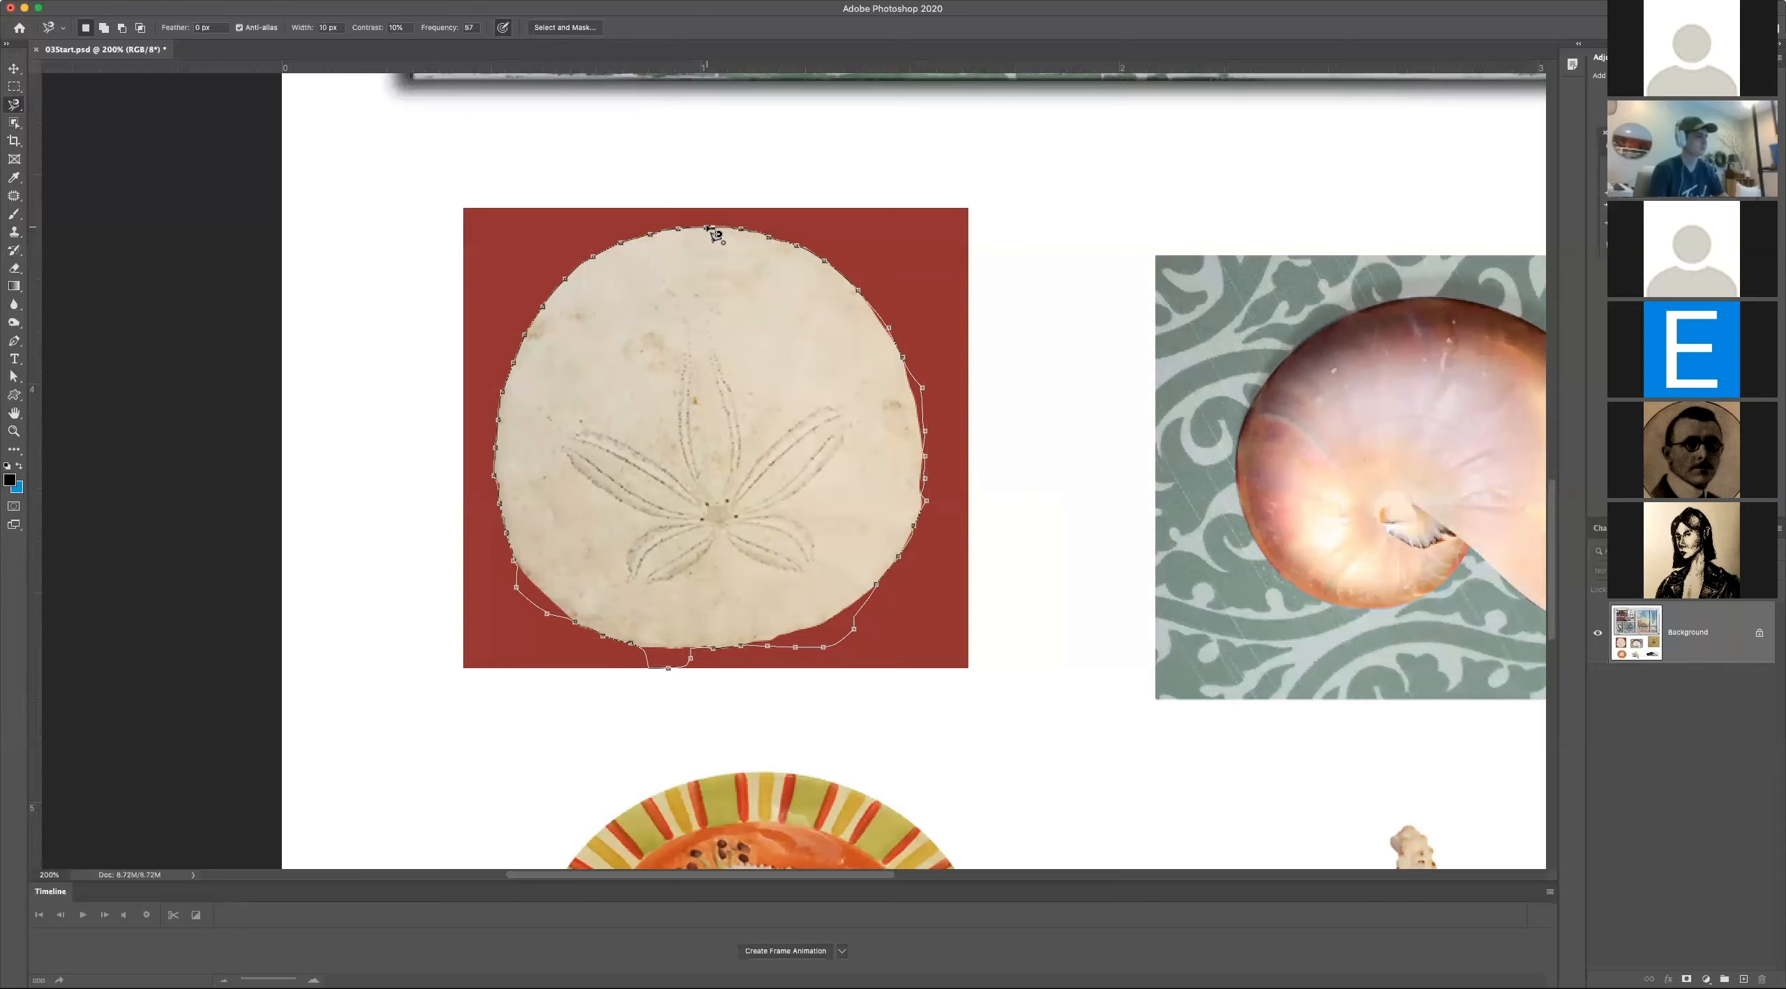
left_click(708, 228)
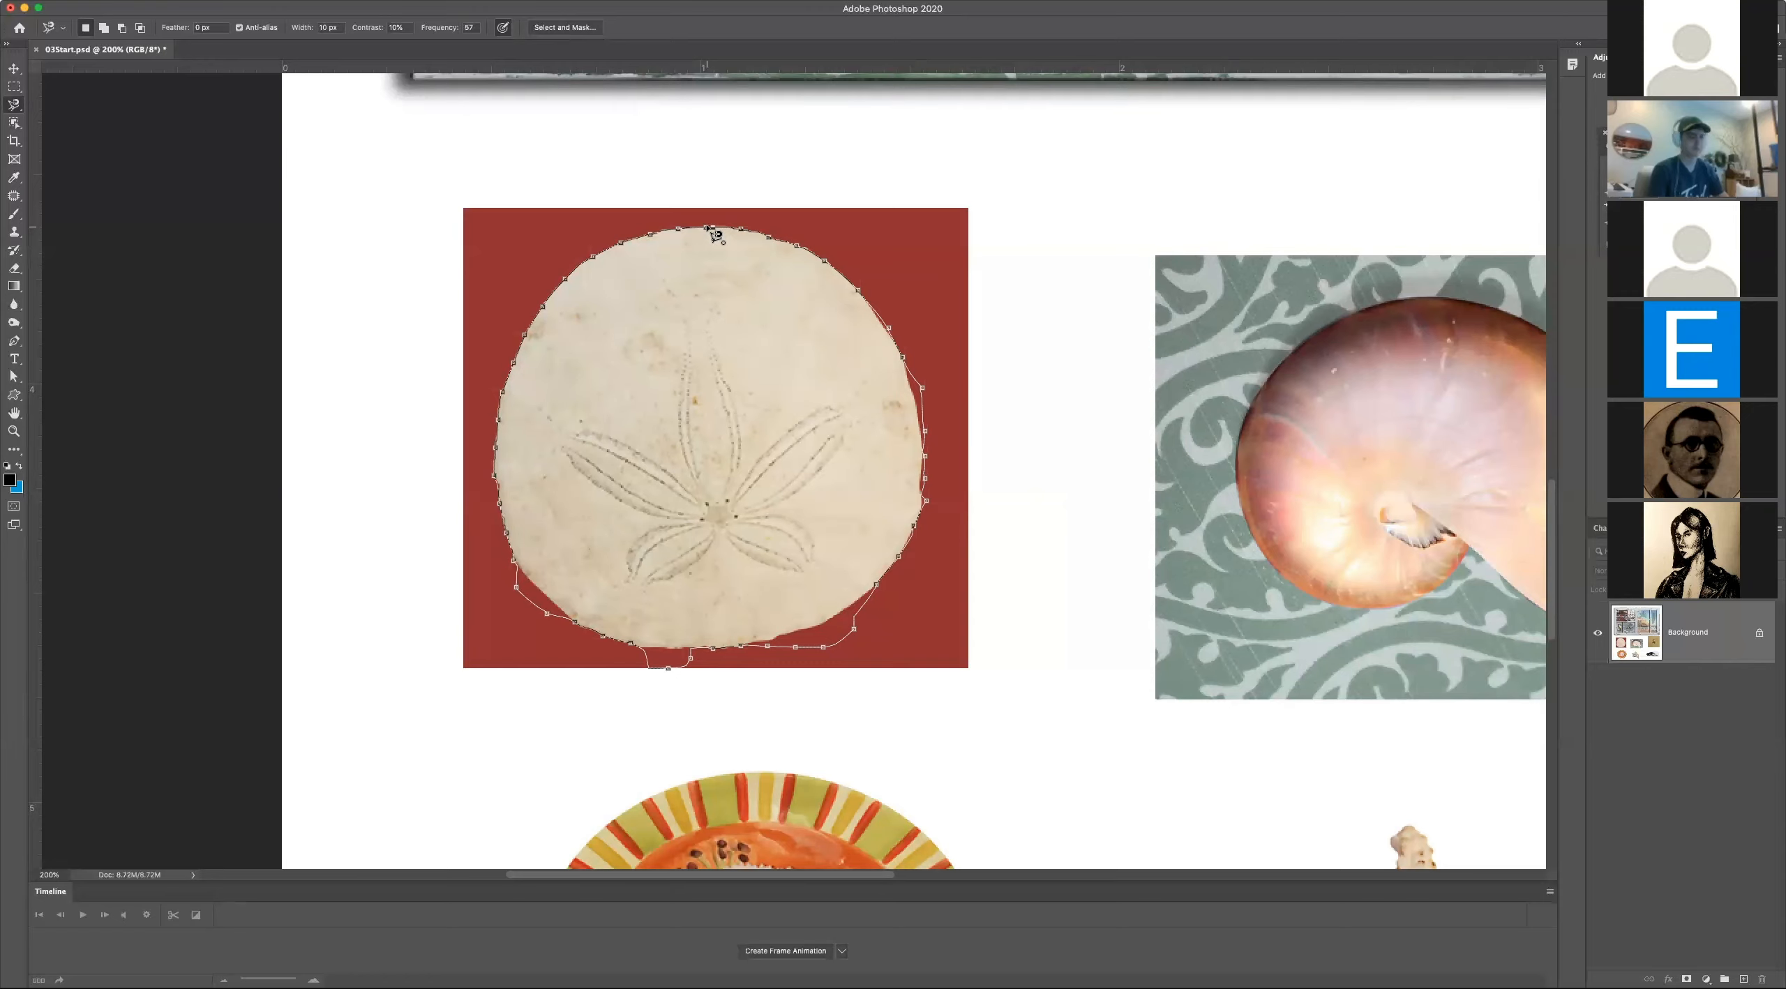